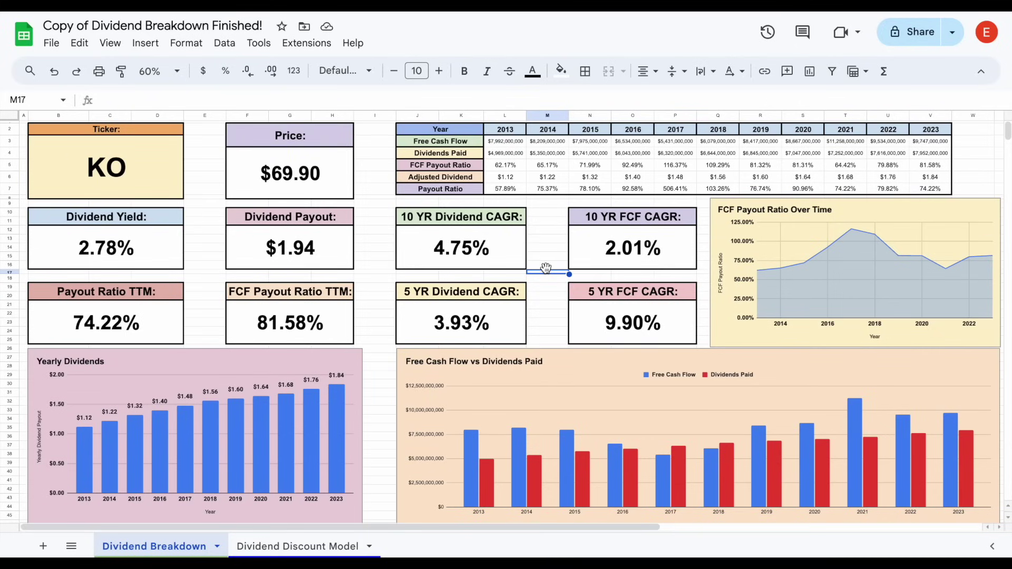
Change the dashboard ticker from KO to VZ
left_click(148, 176)
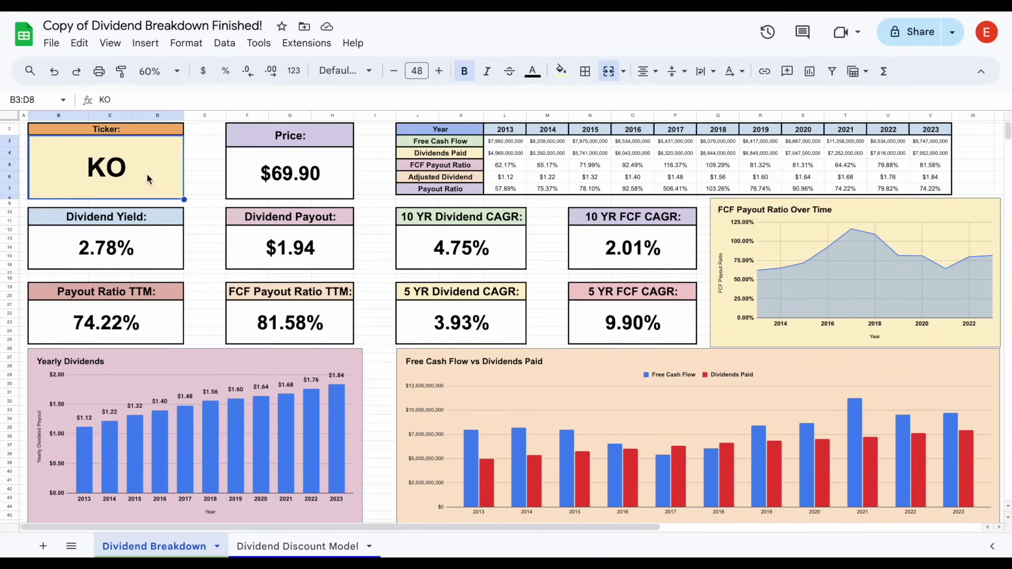
type("VZ")
key("Return")
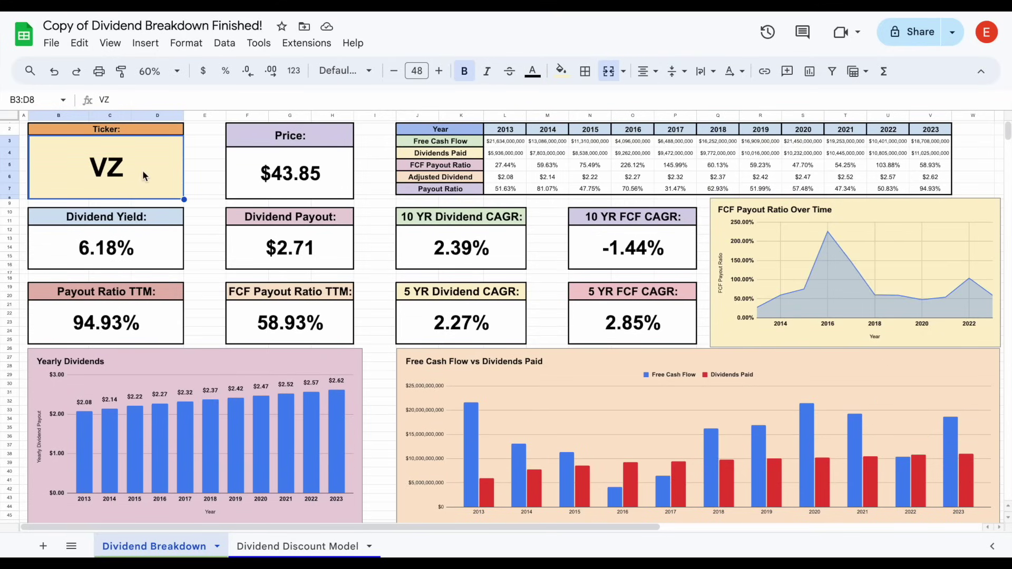
Look over the Tickerdata add-on options in the Extensions menu, then dismiss them
left_click(307, 42)
mouse_move(463, 204)
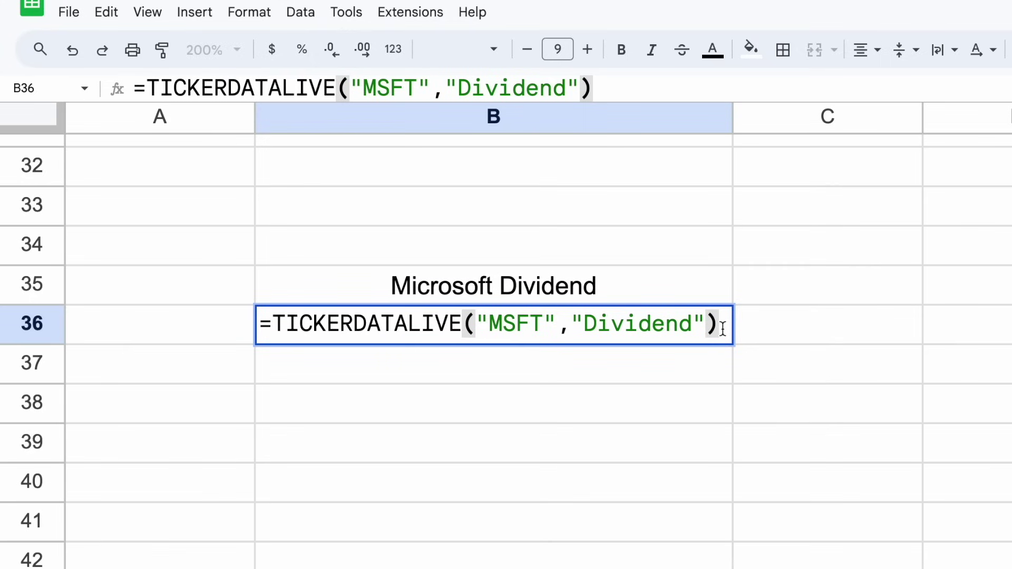
key("Return")
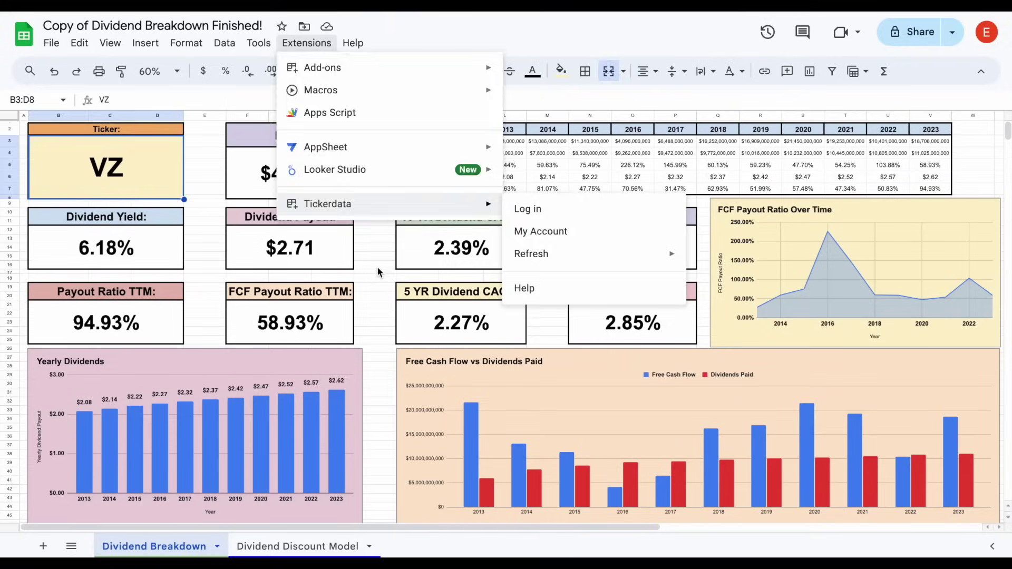
left_click(377, 266)
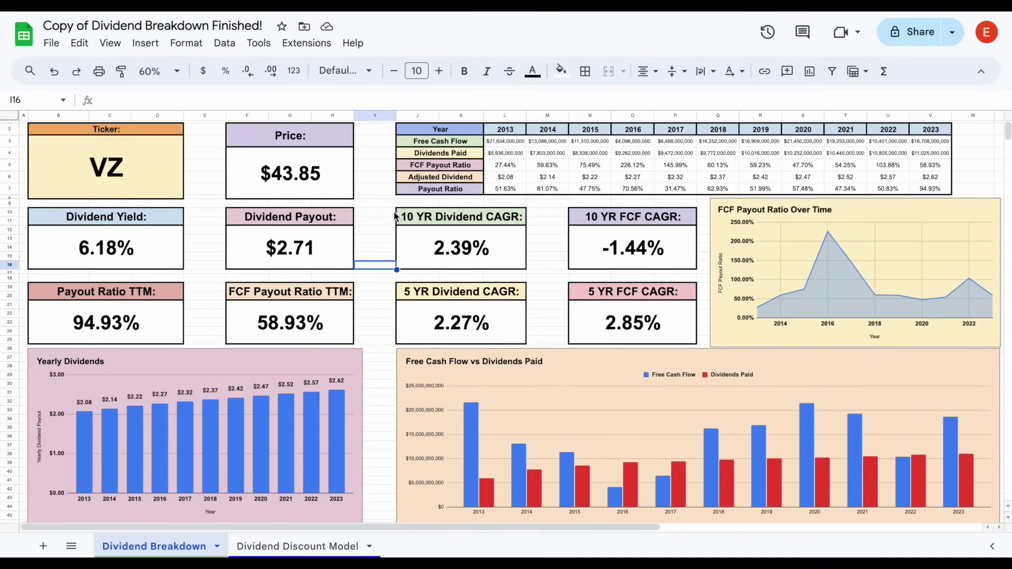
left_click(156, 169)
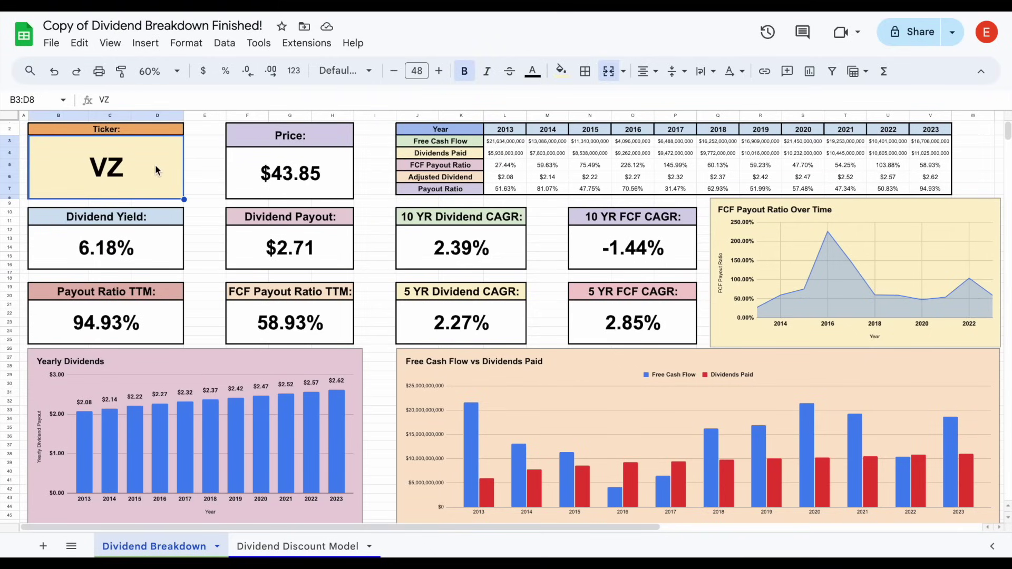
left_click(147, 254)
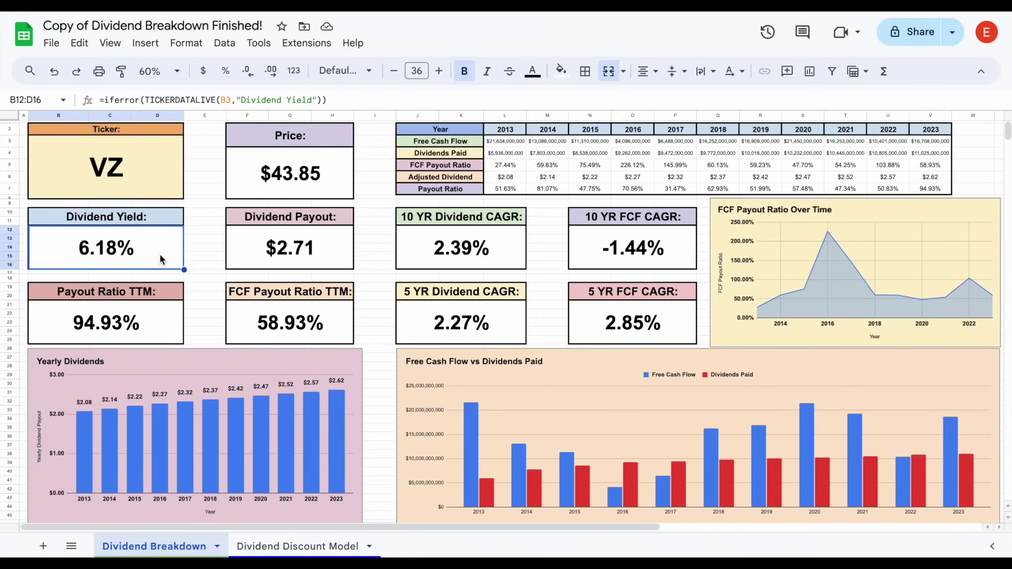
left_click(86, 421)
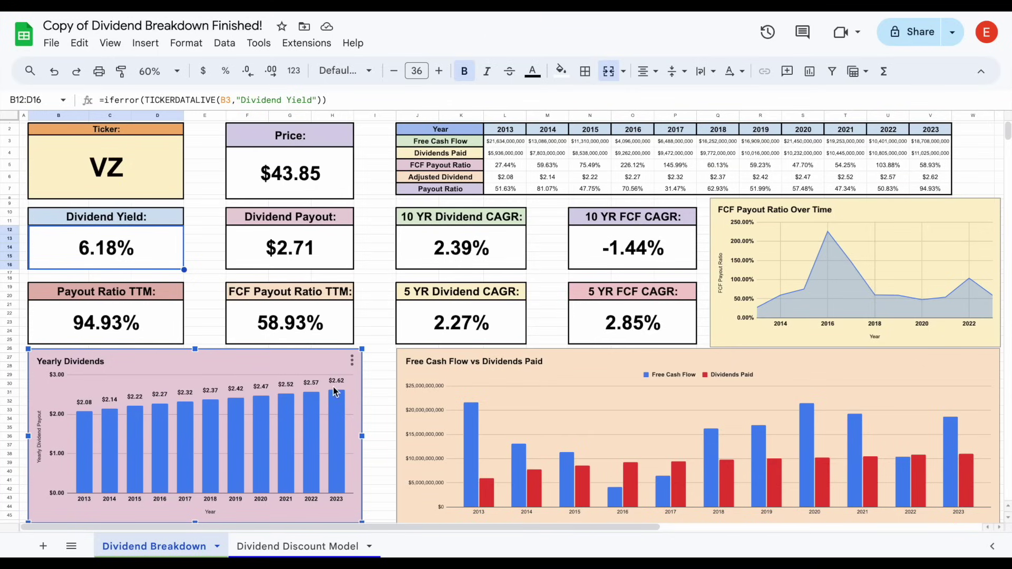
left_click(150, 322)
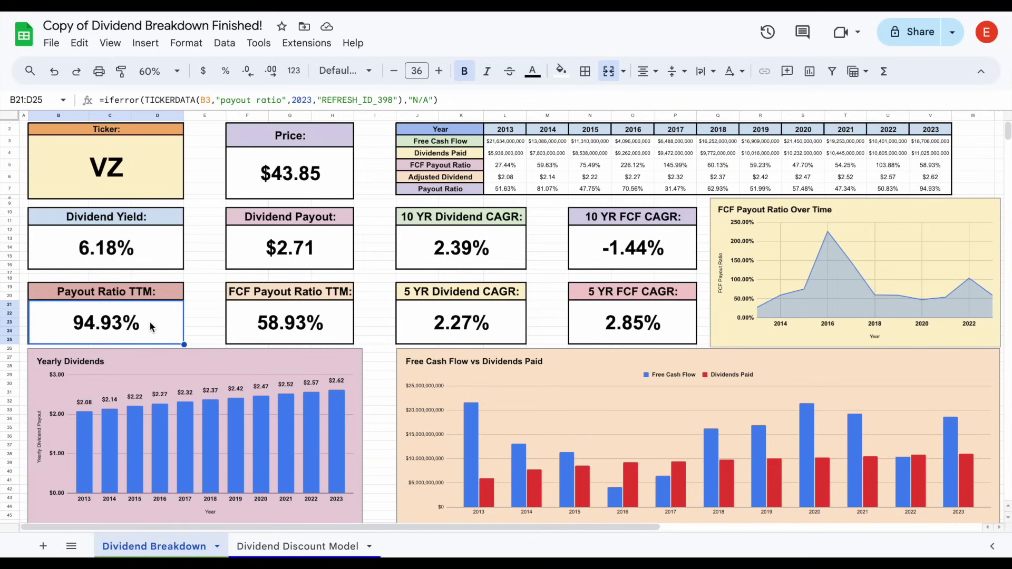
left_click(291, 335)
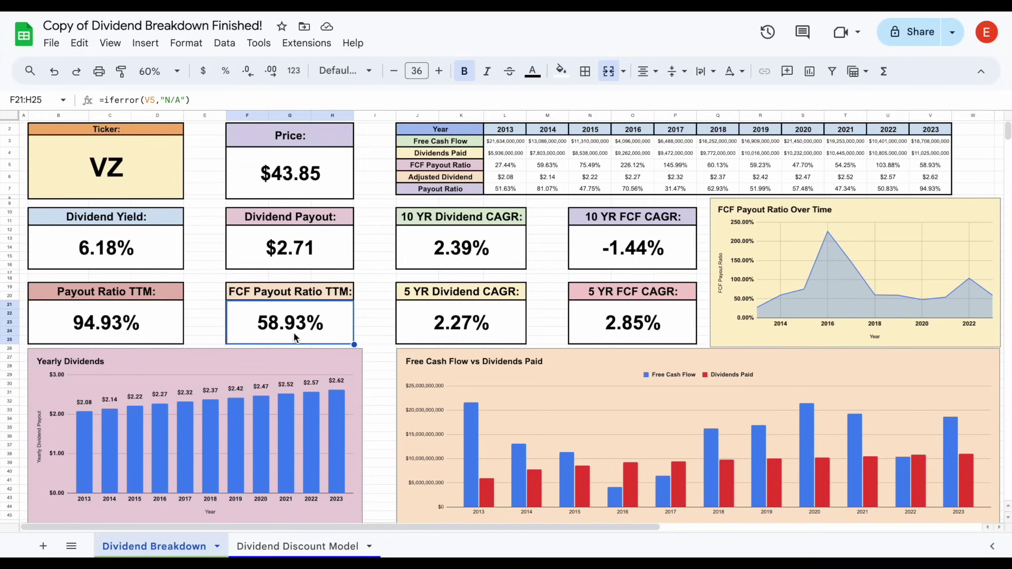
left_click(953, 428)
mouse_move(952, 428)
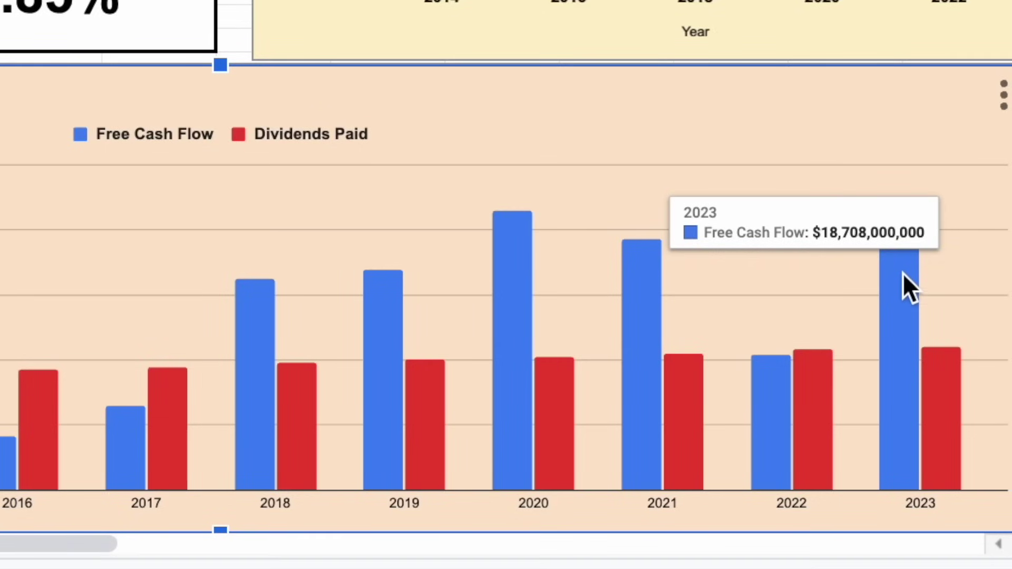
mouse_move(943, 376)
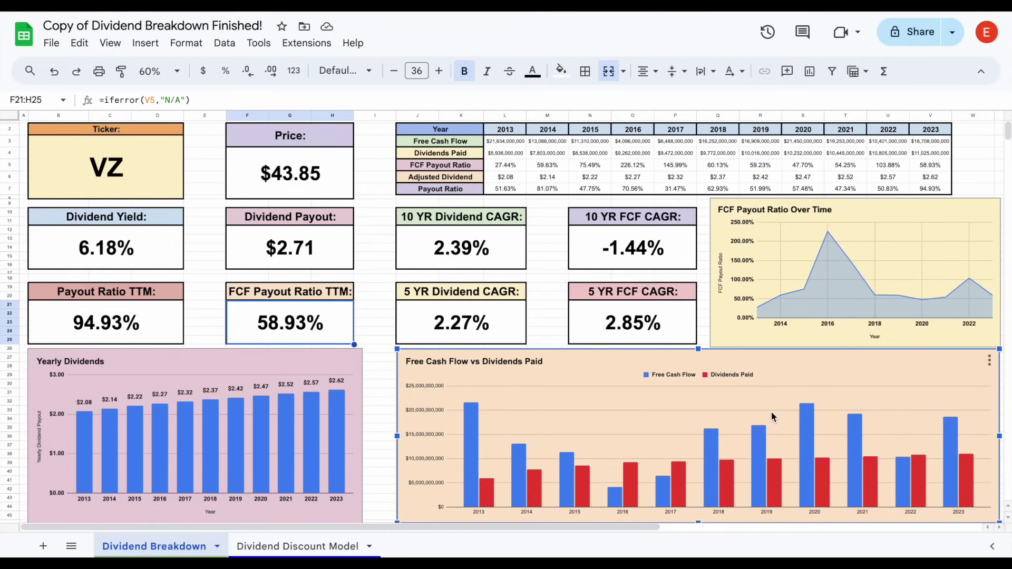
Switch the dashboard ticker to V
left_click(167, 188)
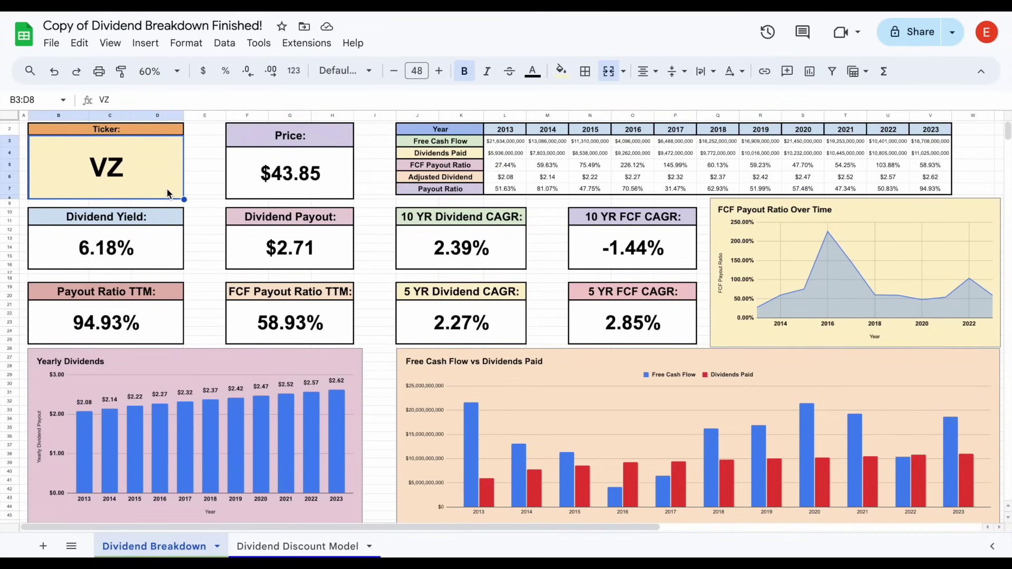
type("V")
key("Return")
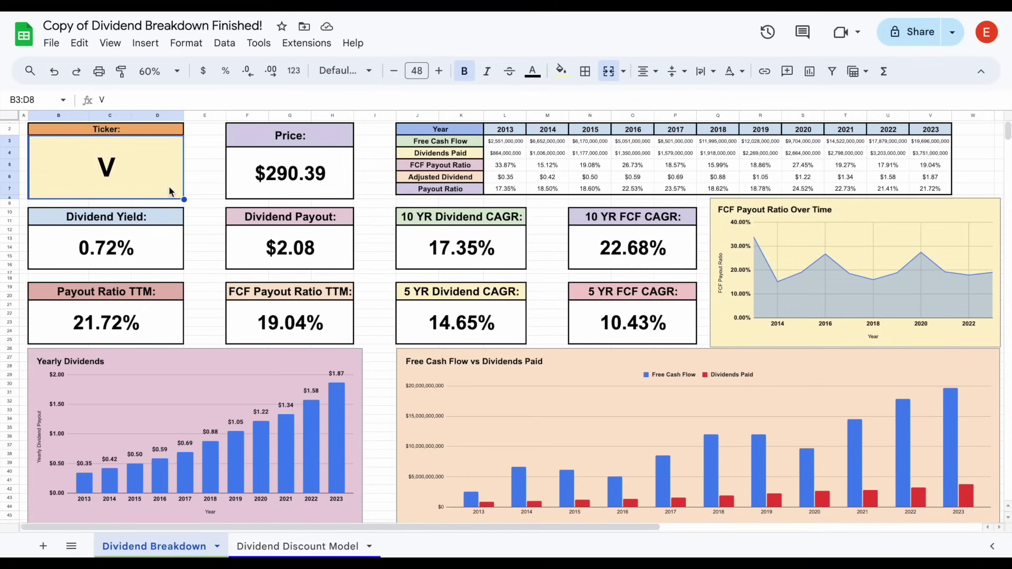
Inspect the Dividend Yield, Payout Ratio TTM and FCF Payout Ratio TTM formulas for V
left_click(152, 257)
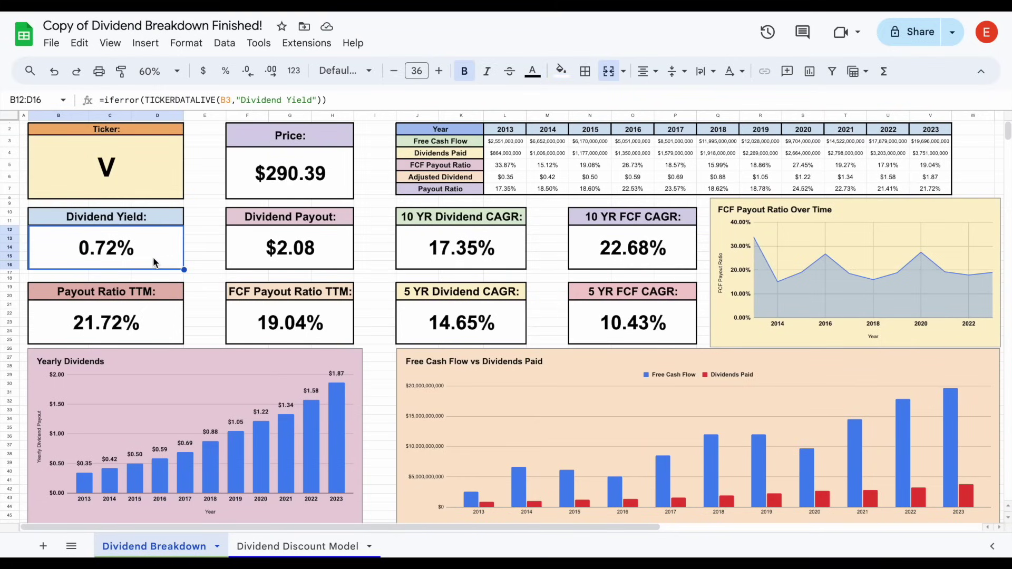
left_click(162, 292)
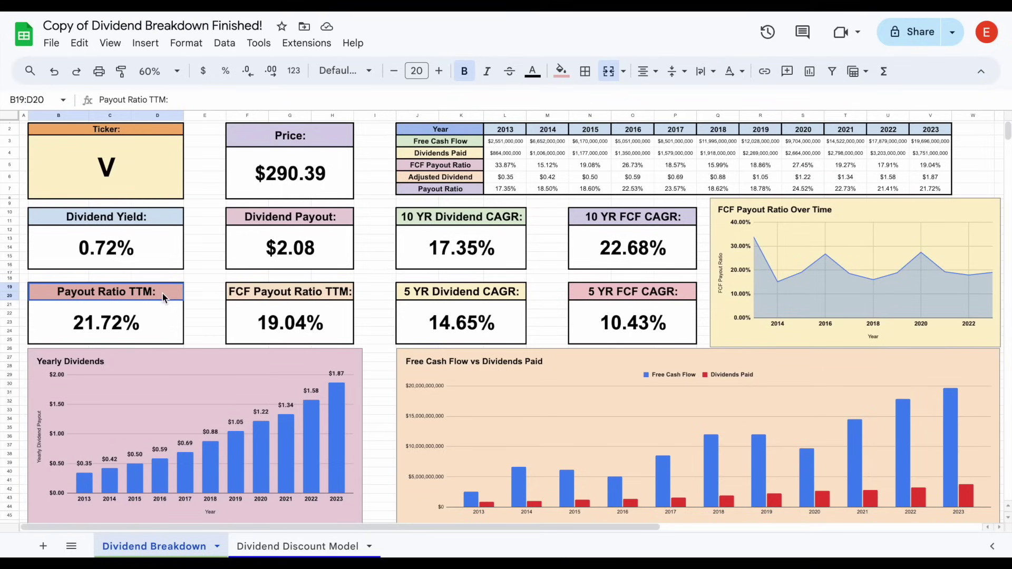
left_click(298, 298)
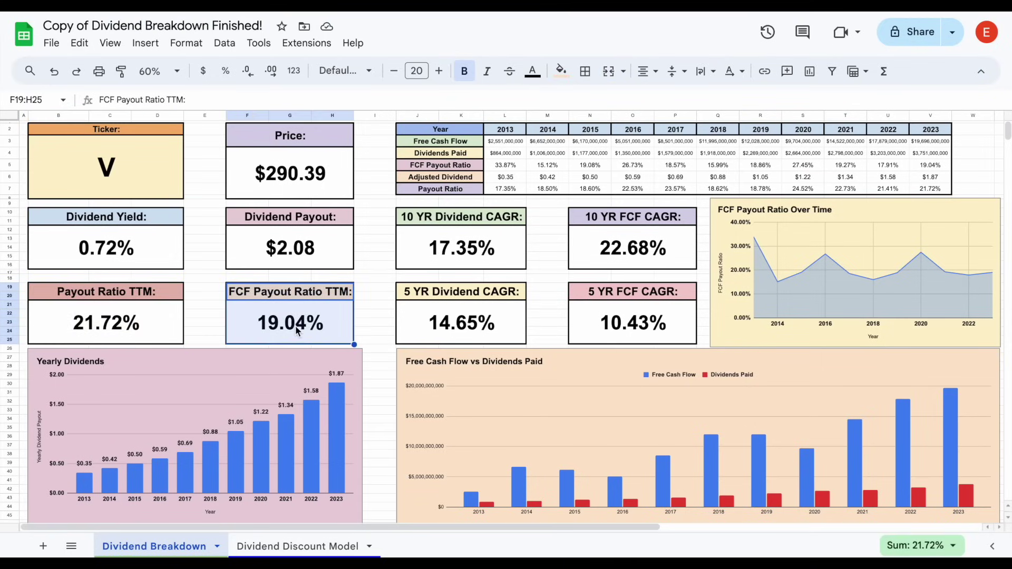
left_click(310, 330)
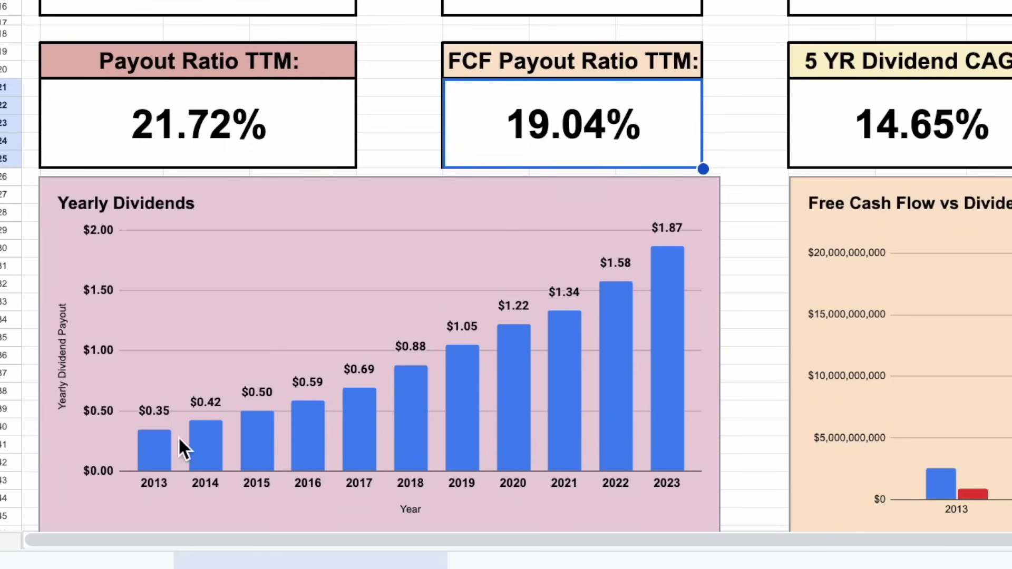
Review the Yearly Dividends and Free Cash Flow vs Dividends Paid charts and the Dividend Payout formula
left_click(147, 447)
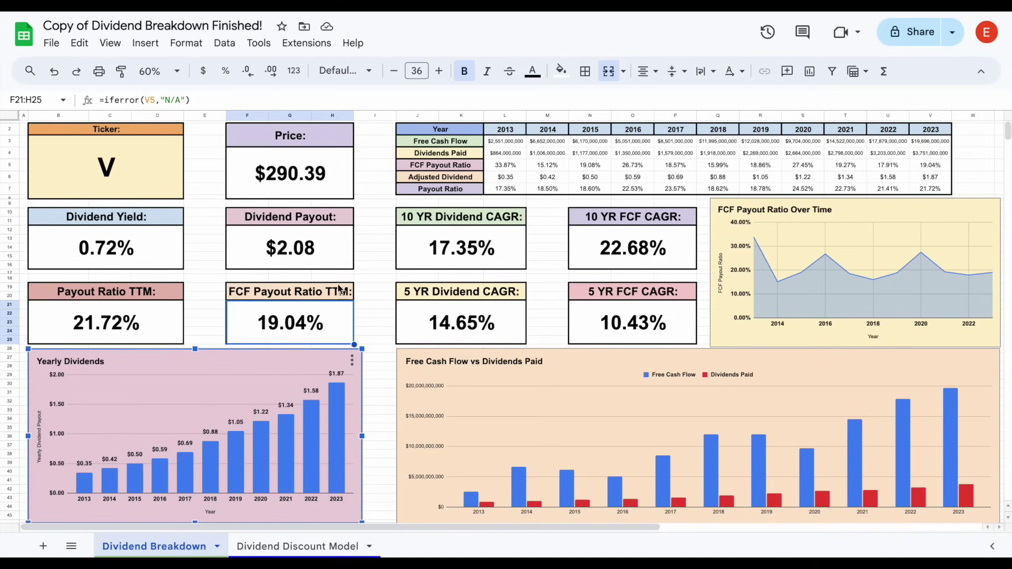
left_click(326, 244)
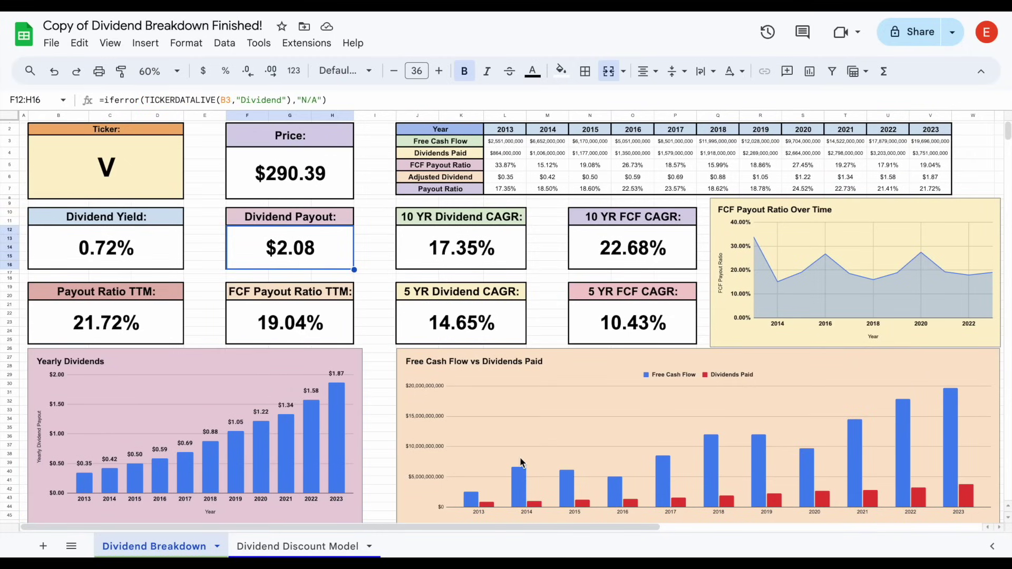
left_click(523, 474)
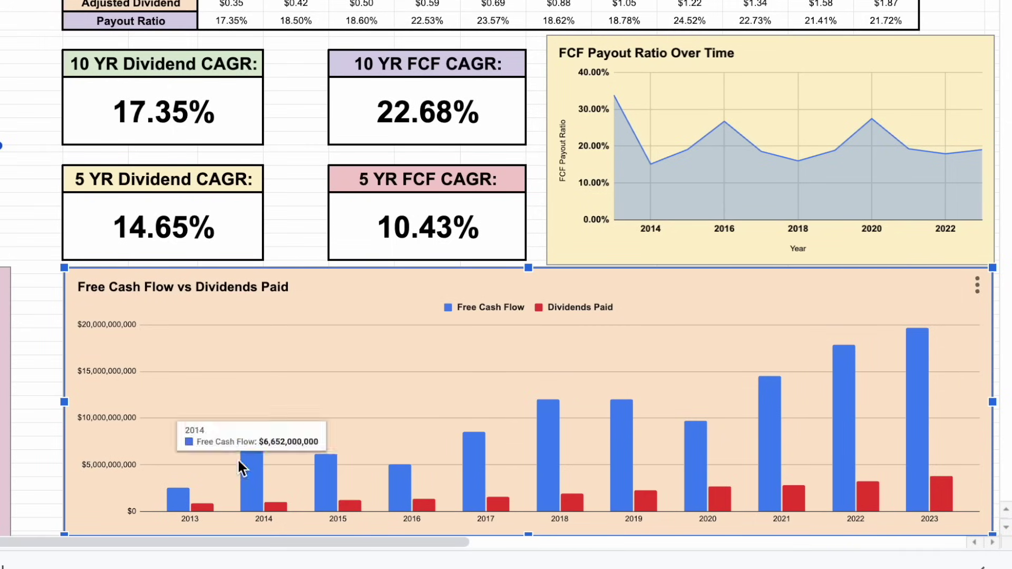
mouse_move(176, 501)
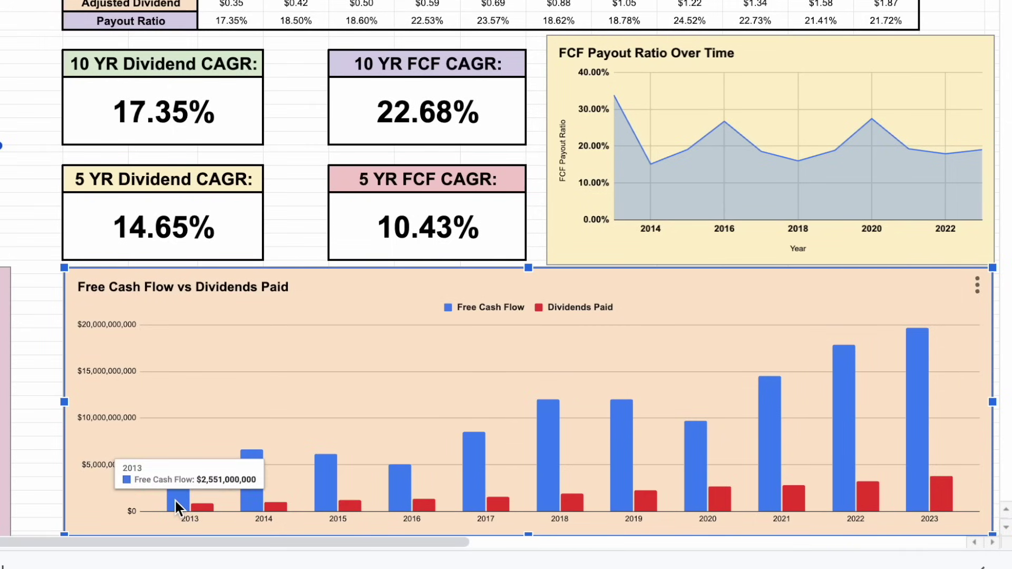
mouse_move(921, 343)
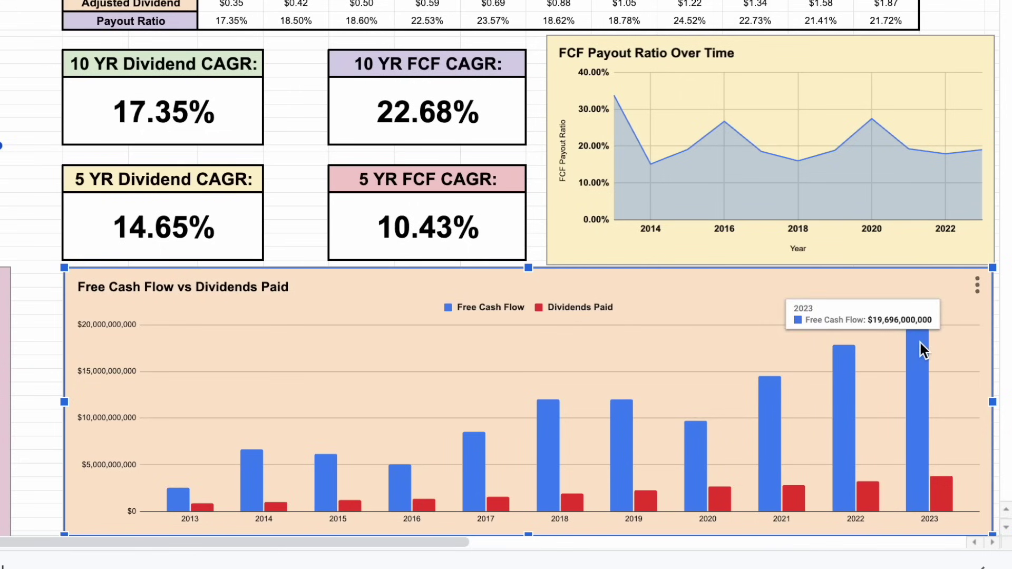
mouse_move(946, 482)
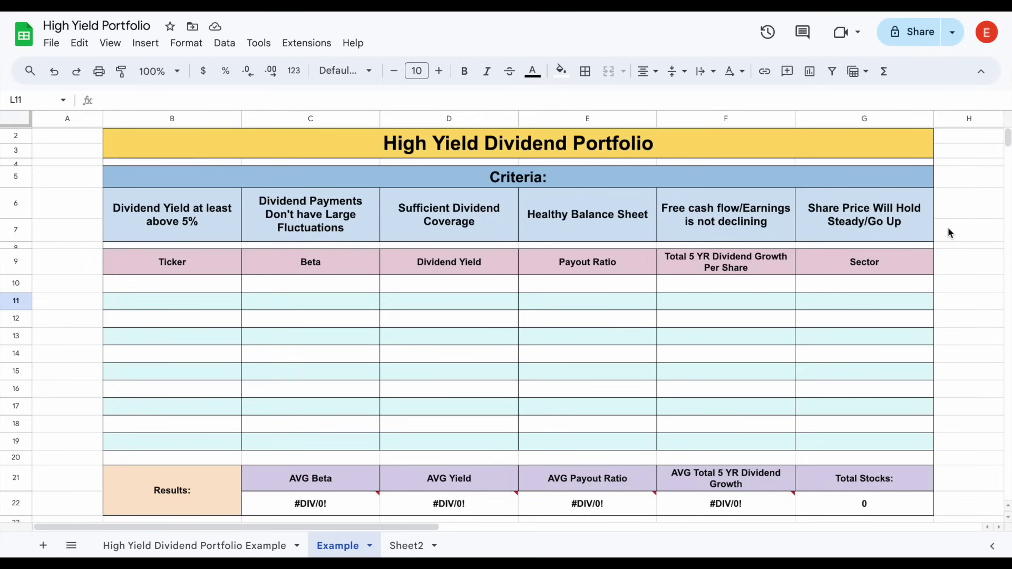
Select the row of six criteria and the empty B10:G19 ticker grid
left_click(193, 220)
left_click_drag(192, 220, 843, 228)
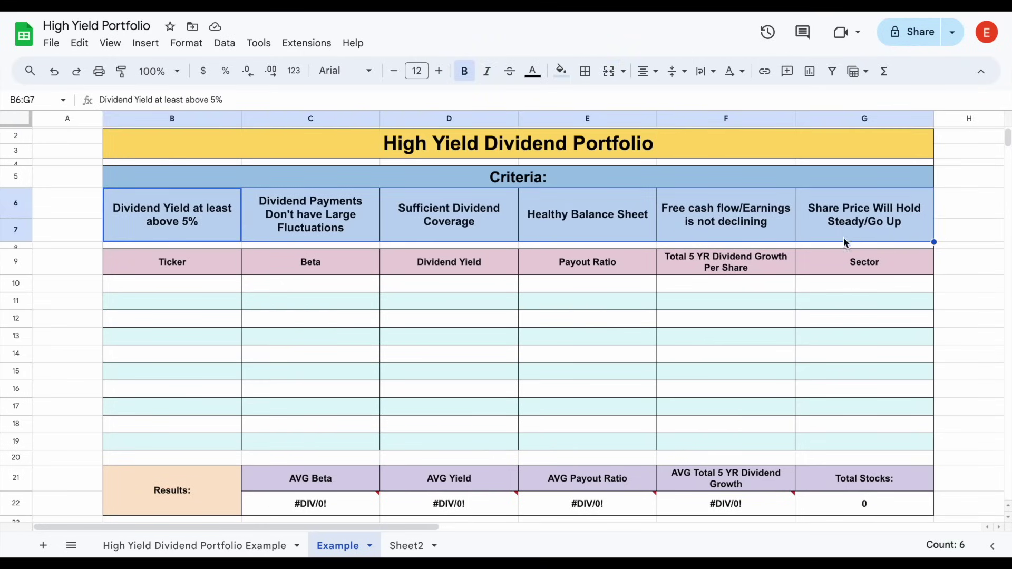
left_click(257, 288)
left_click_drag(256, 288, 850, 443)
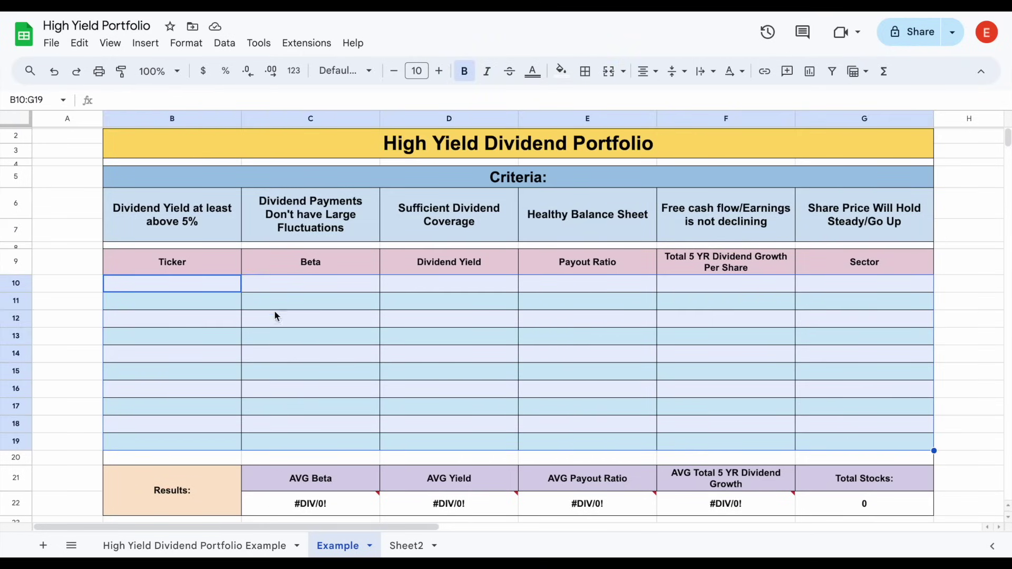
Go through each criterion, from Dividend Yield above 5% to Share Price Will Hold Steady/Go Up
left_click(218, 230)
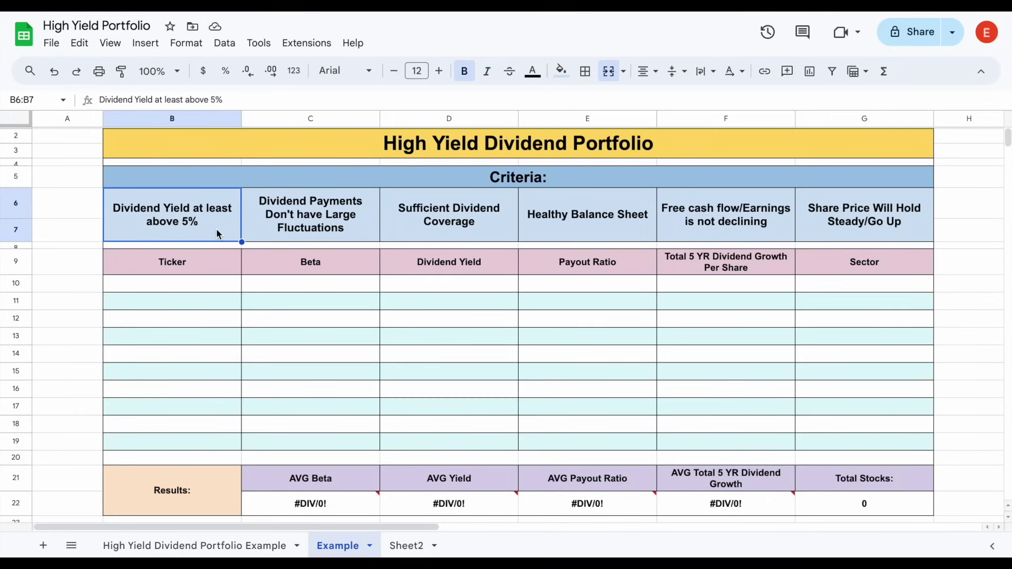
left_click(352, 234)
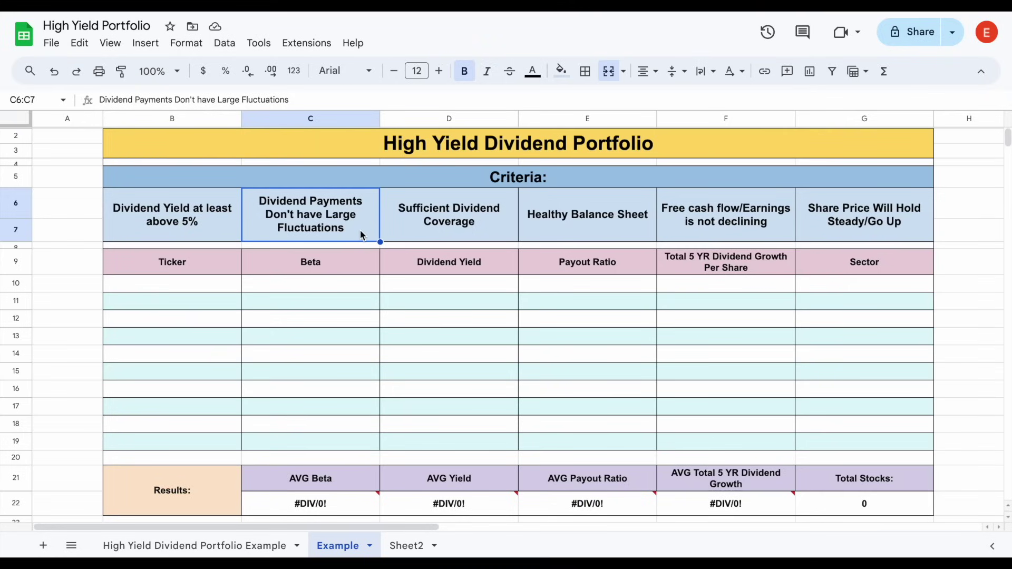
left_click(500, 232)
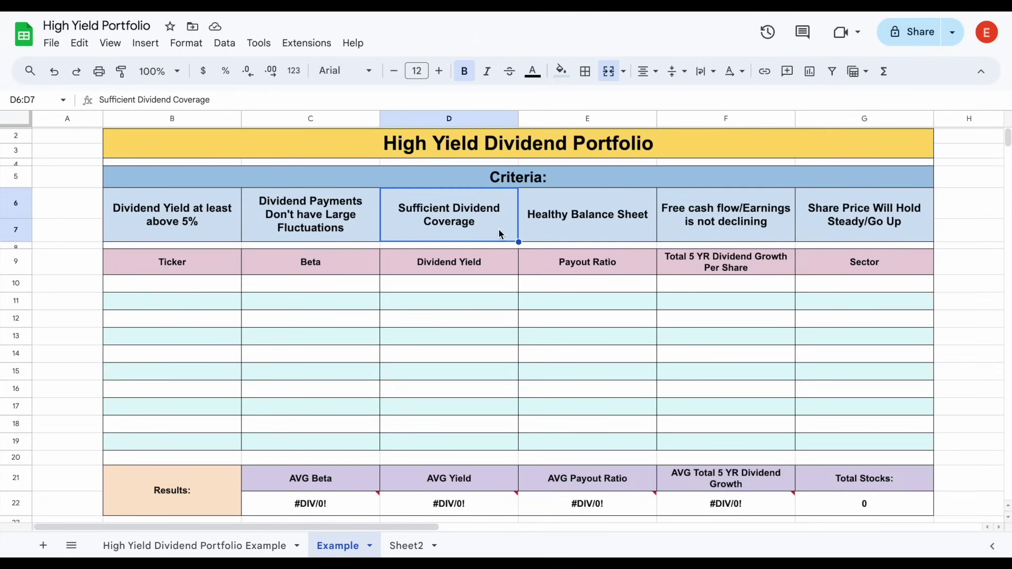
left_click(569, 237)
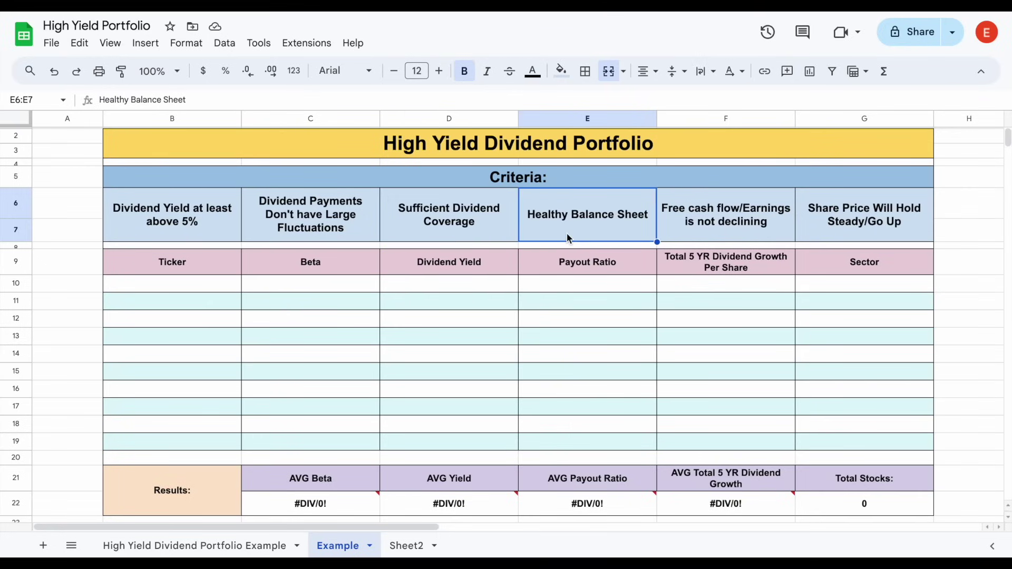
left_click(746, 237)
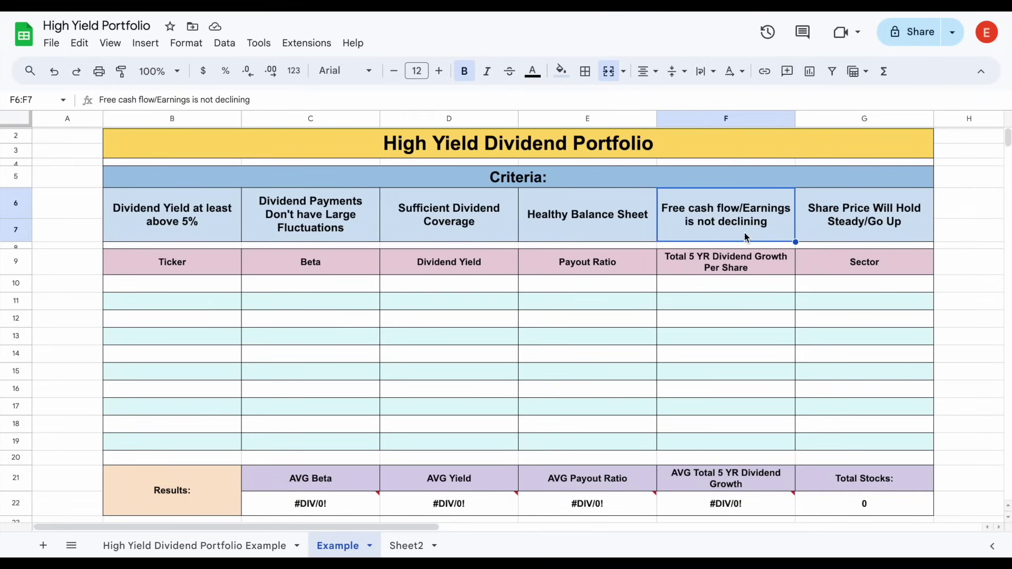
left_click(847, 241)
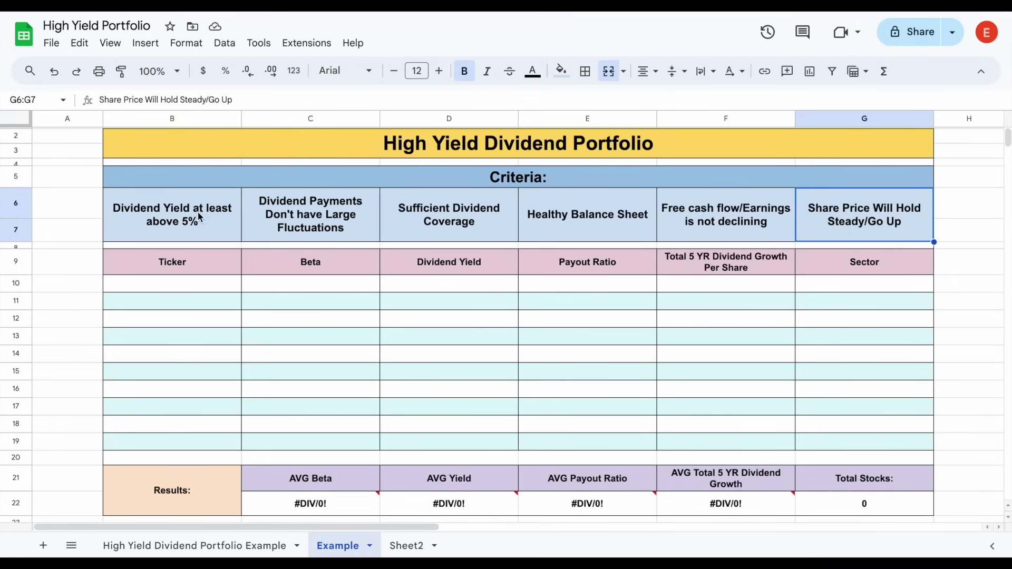
Reselect the criteria row B6:G7, then revisit the Dividend Yield and Dividend Payments fluctuation criteria
left_click_drag(182, 228, 818, 228)
left_click(817, 224)
left_click(213, 230)
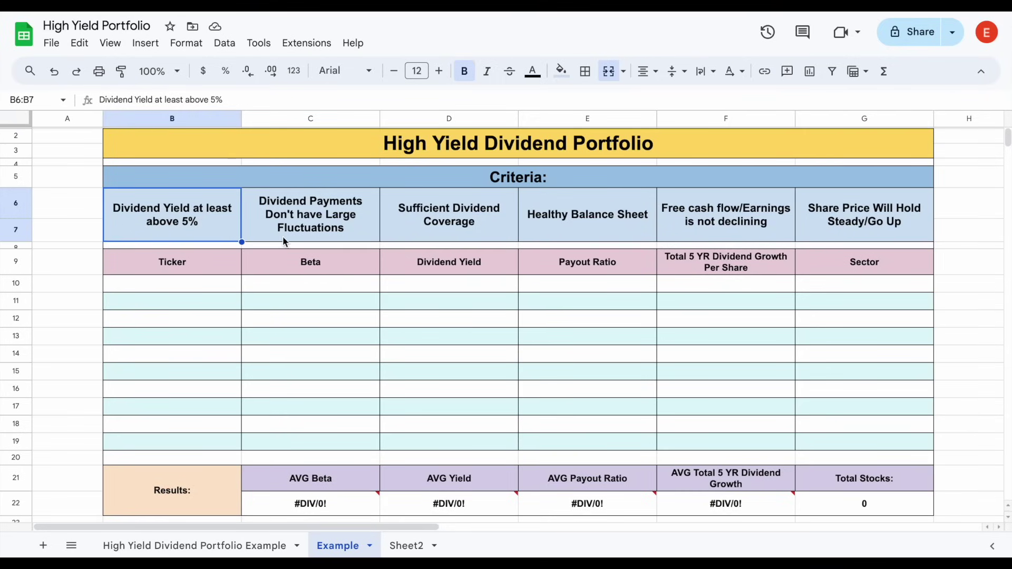
left_click(353, 232)
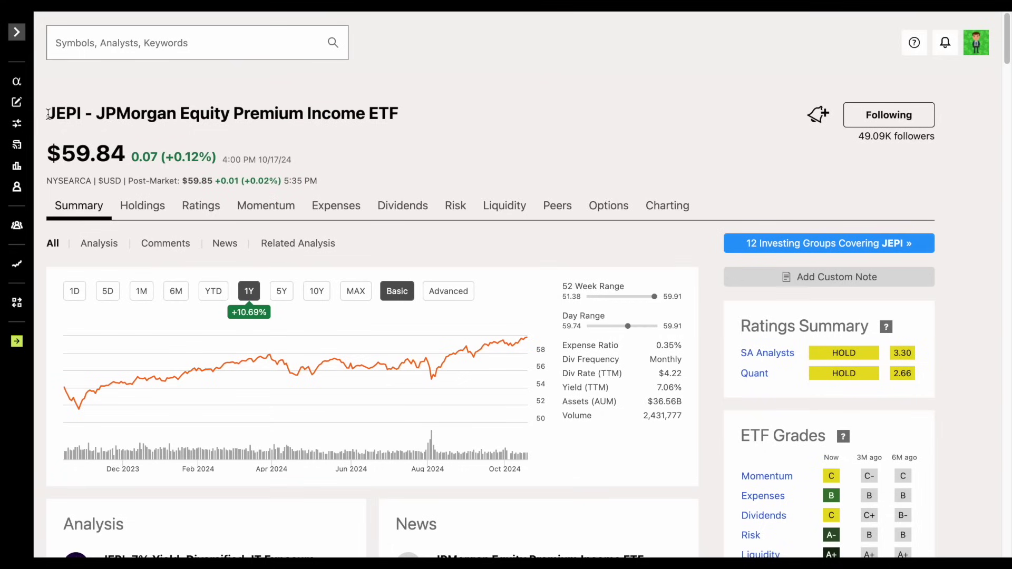
Highlight JEPI's ticker, ETF name and 7.06% trailing yield on its Seeking Alpha page
left_click_drag(48, 113, 83, 115)
left_click(227, 139)
left_click_drag(369, 114, 393, 116)
left_click(473, 115)
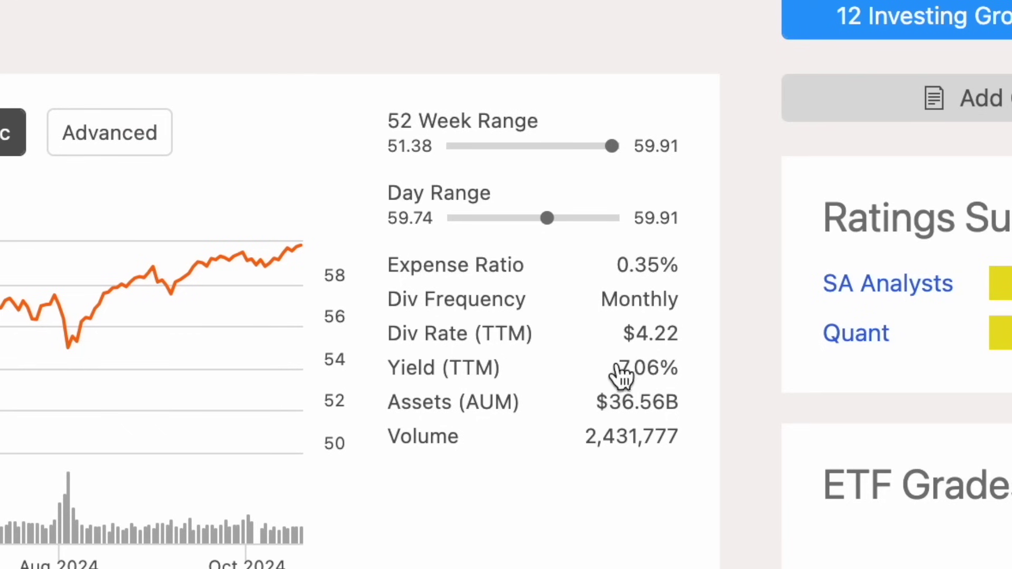
mouse_move(658, 388)
left_click_drag(620, 368, 676, 366)
left_click(685, 376)
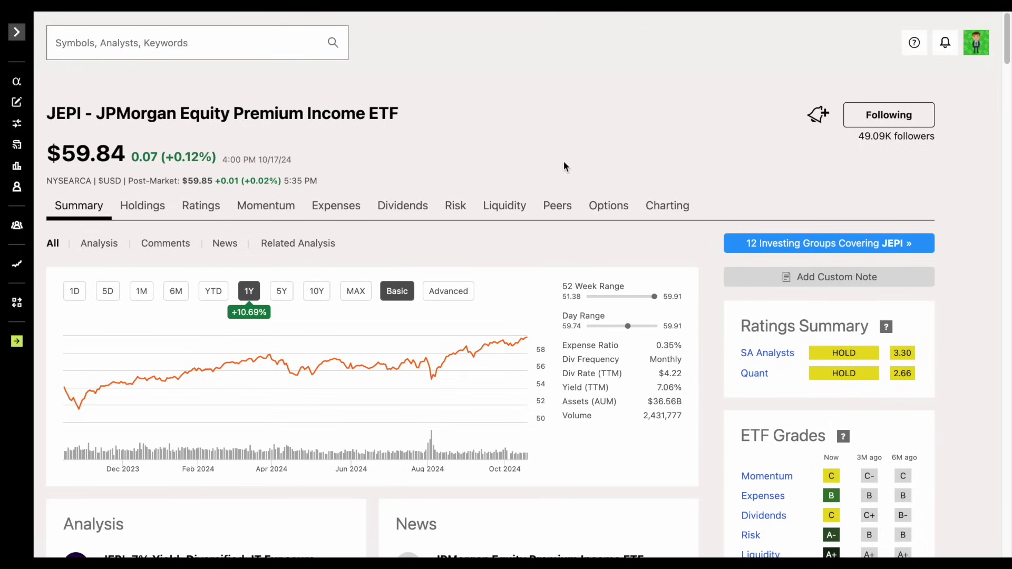
Open JEPI's Dividend History and look over the payout chart bars
left_click(413, 210)
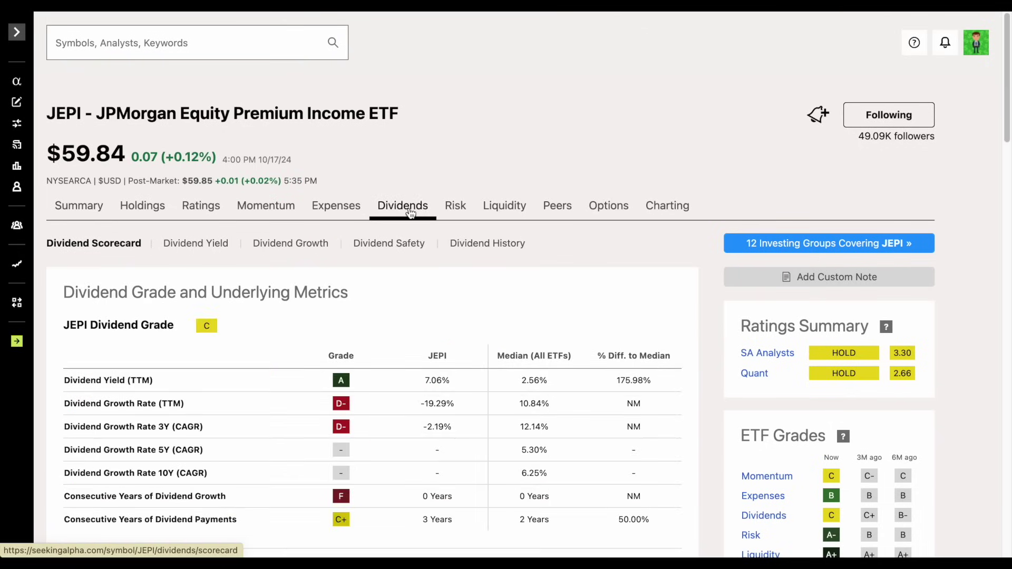
left_click(464, 245)
scroll(392, 308, "down", 2)
scroll(392, 307, "down", 2)
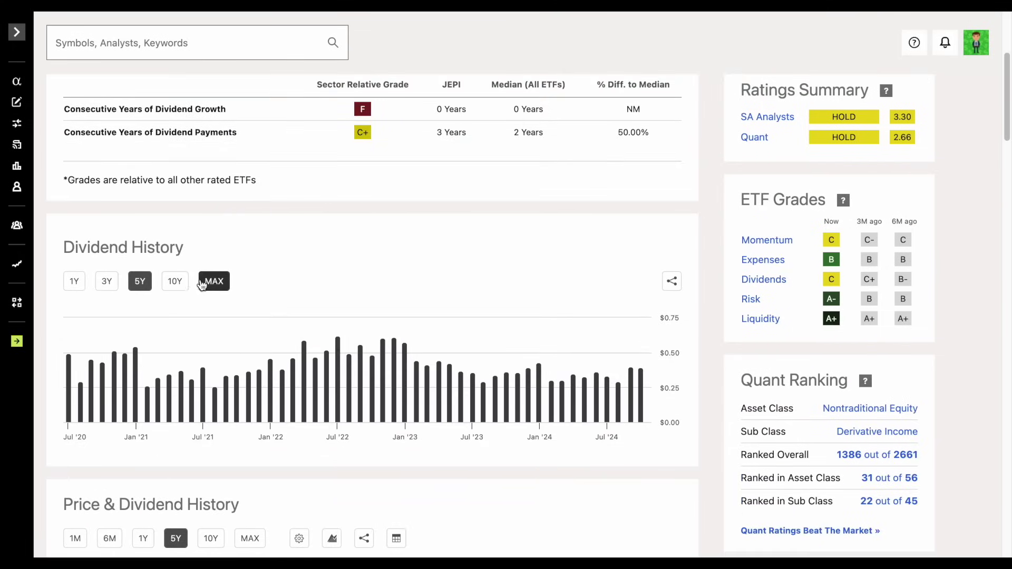
scroll(294, 236, "down", 1)
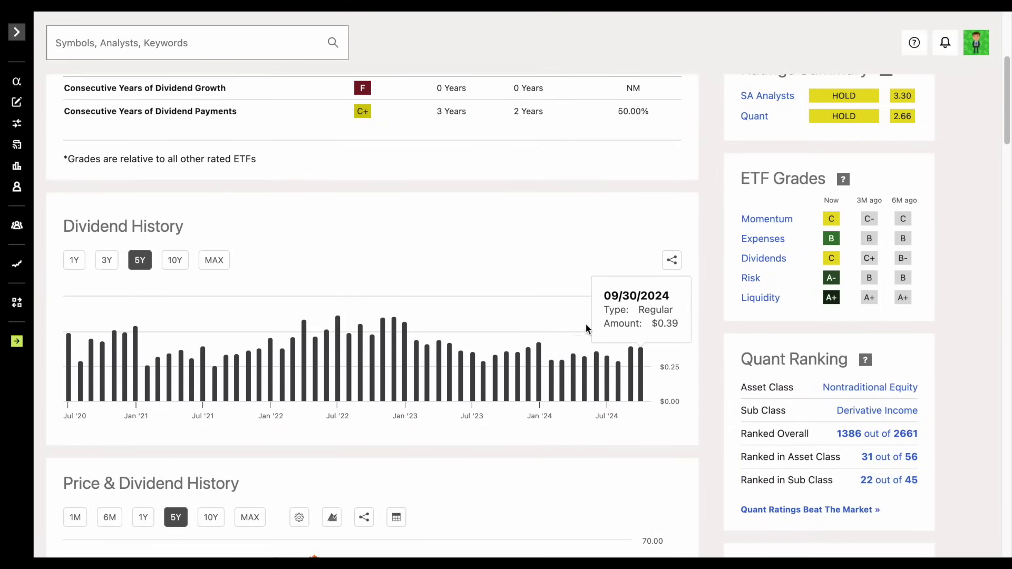
mouse_move(340, 324)
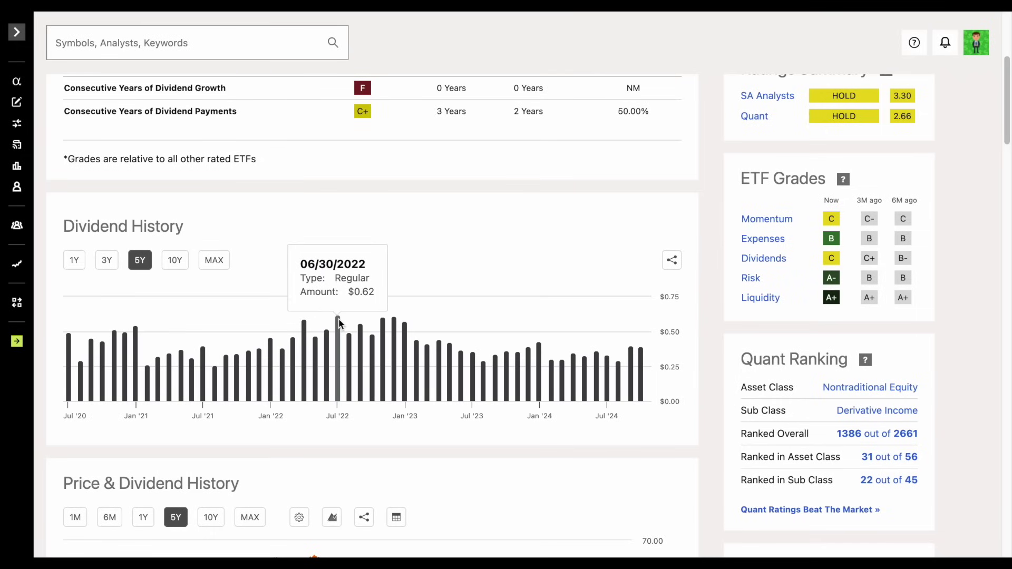
mouse_move(215, 387)
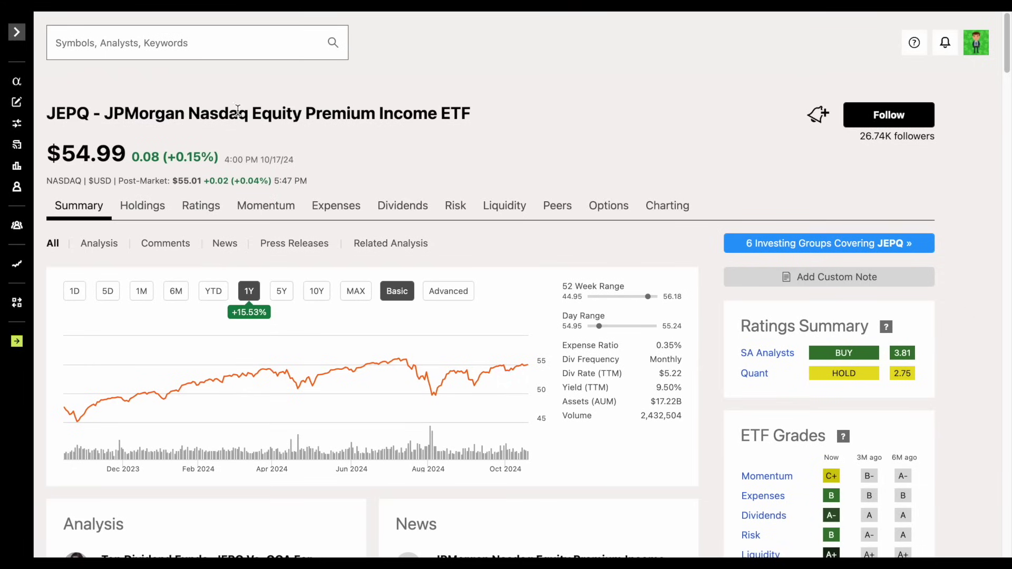
Highlight the JEPQ ticker and its 9.50% trailing yield
left_click_drag(48, 114, 76, 118)
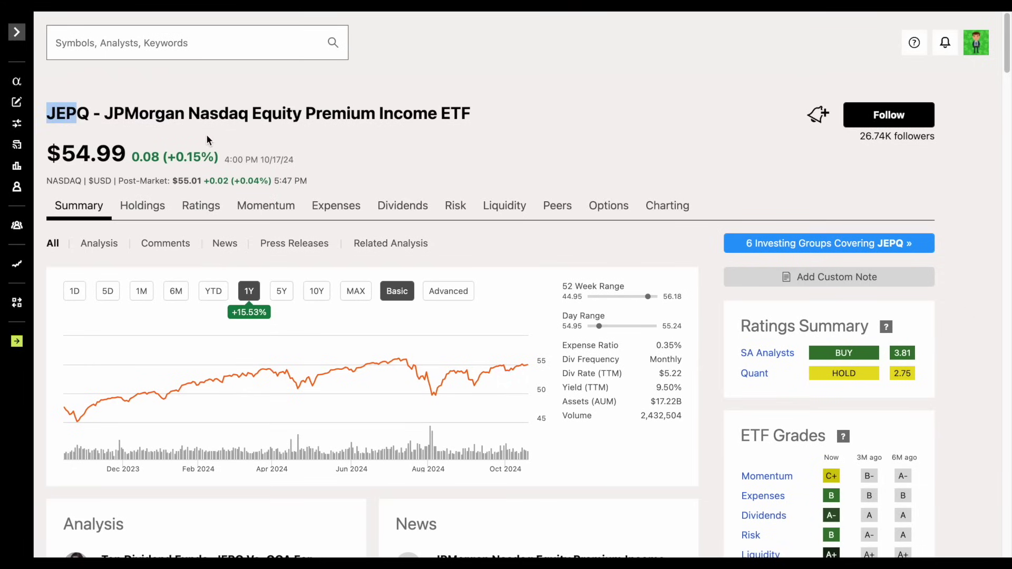
left_click(234, 141)
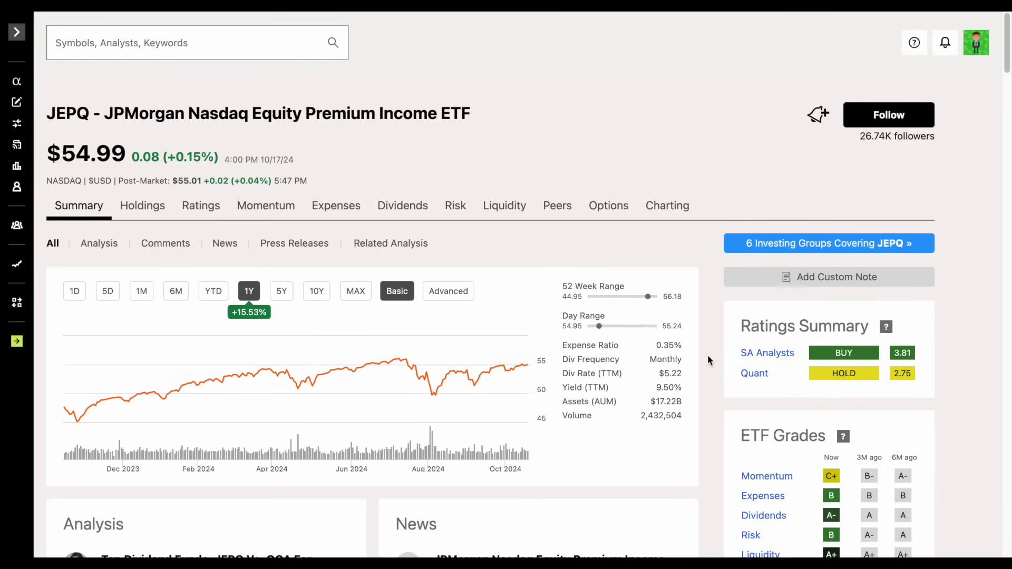
left_click_drag(656, 388, 688, 390)
Open JEPQ's Dividend History and scroll through its payout chart
left_click(414, 209)
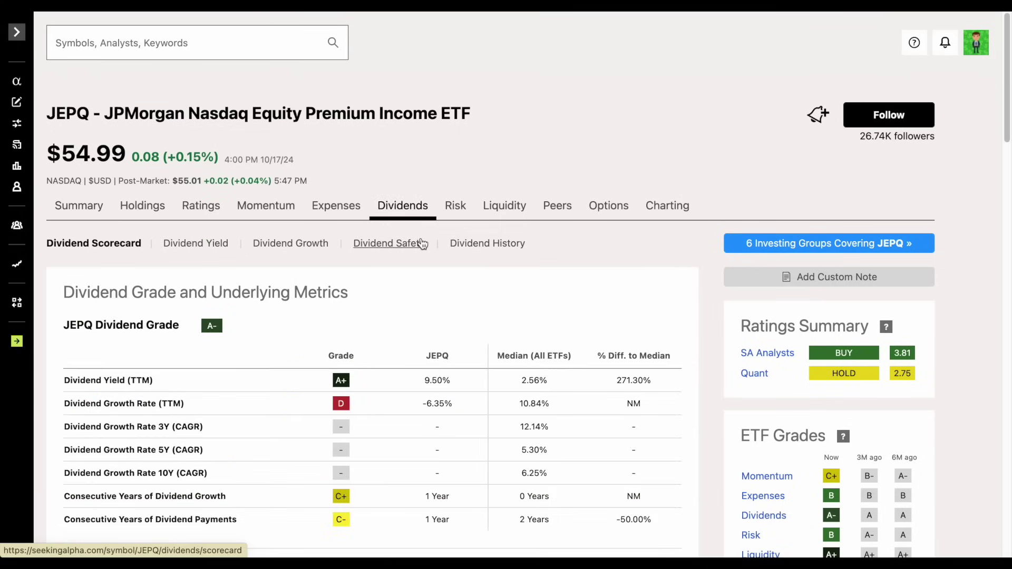
left_click(475, 246)
scroll(222, 375, "down", 5)
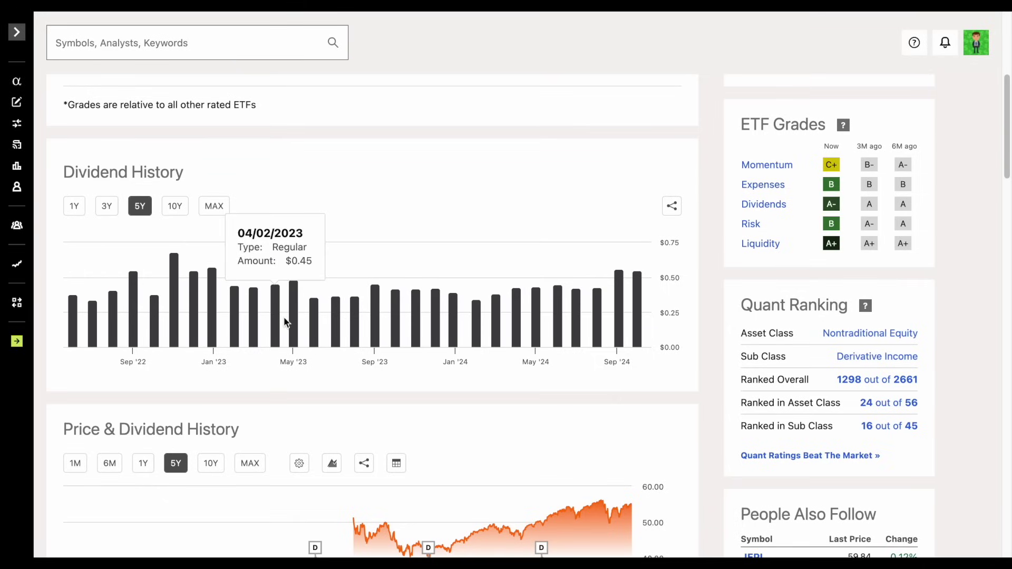
scroll(702, 292, "up", 1)
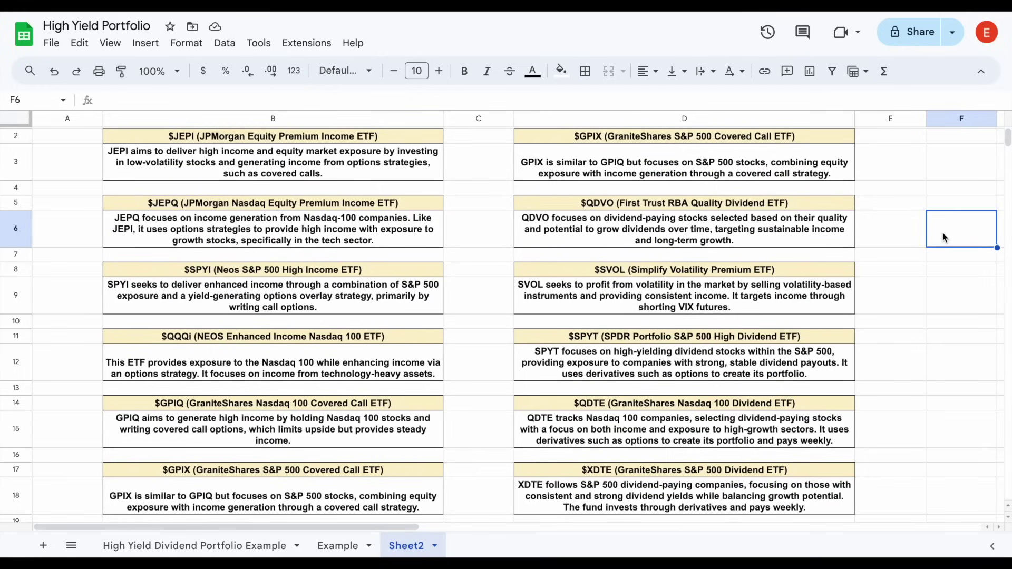
left_click_drag(396, 139, 746, 491)
left_click(960, 336)
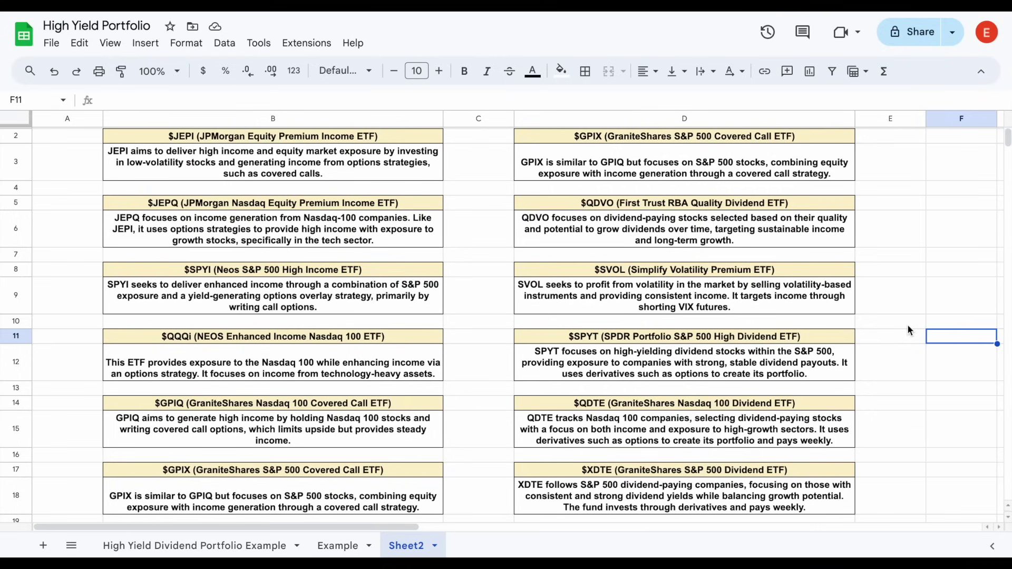
left_click_drag(849, 399, 823, 487)
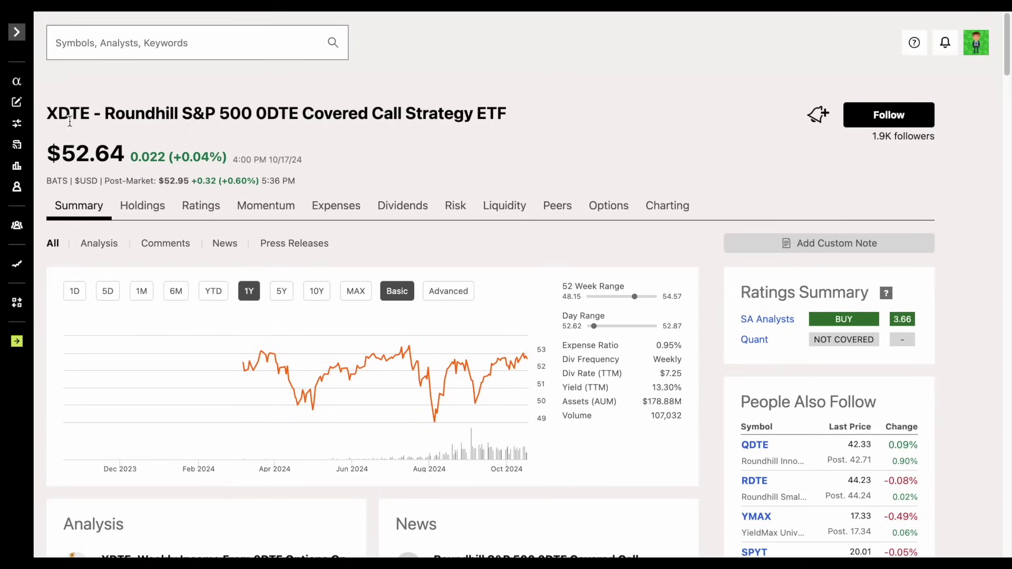
Highlight the XDTE fund name and open its Dividend History
left_click_drag(122, 111, 531, 117)
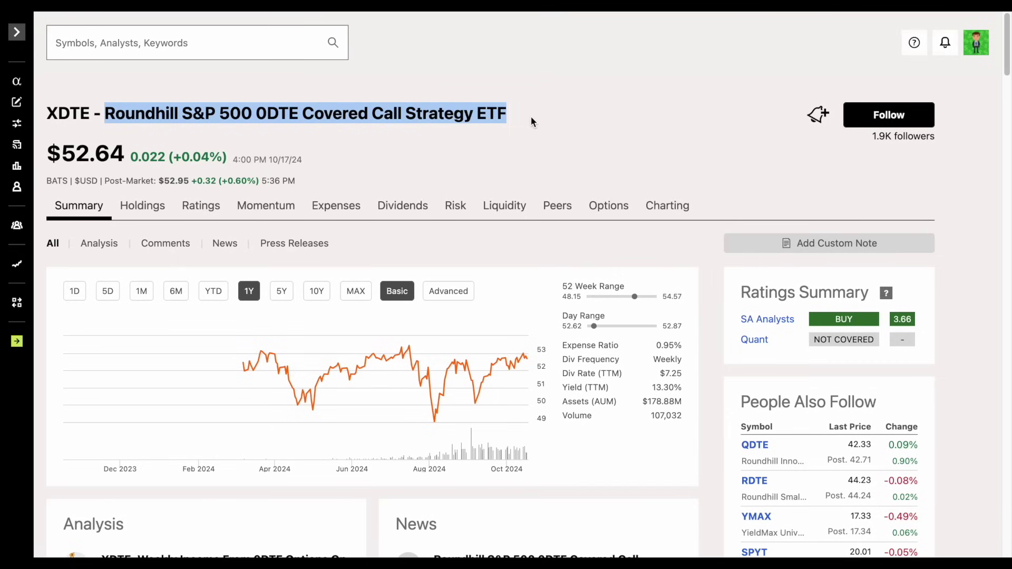
left_click(530, 117)
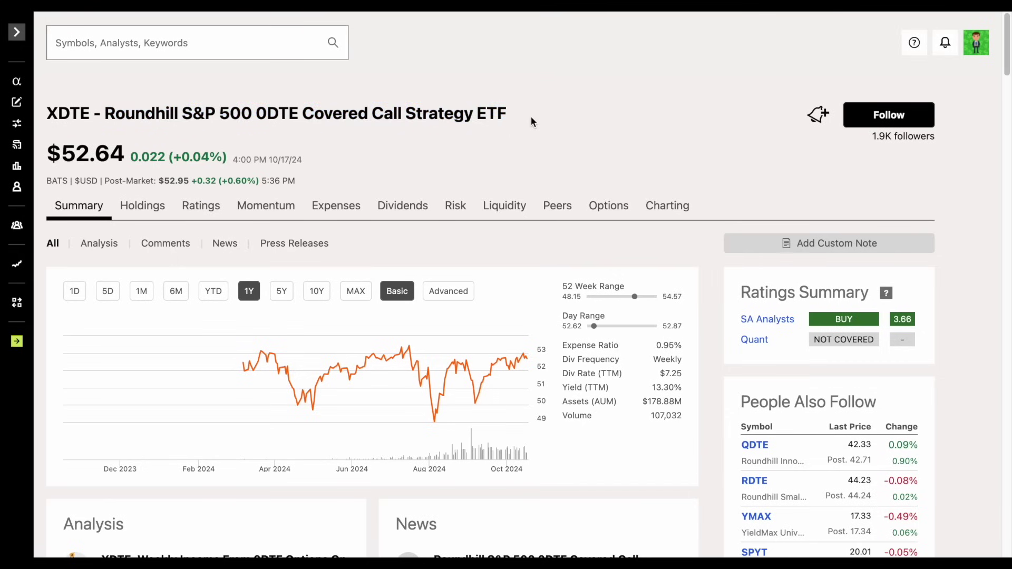
left_click(420, 201)
scroll(374, 265, "down", 1)
left_click(450, 189)
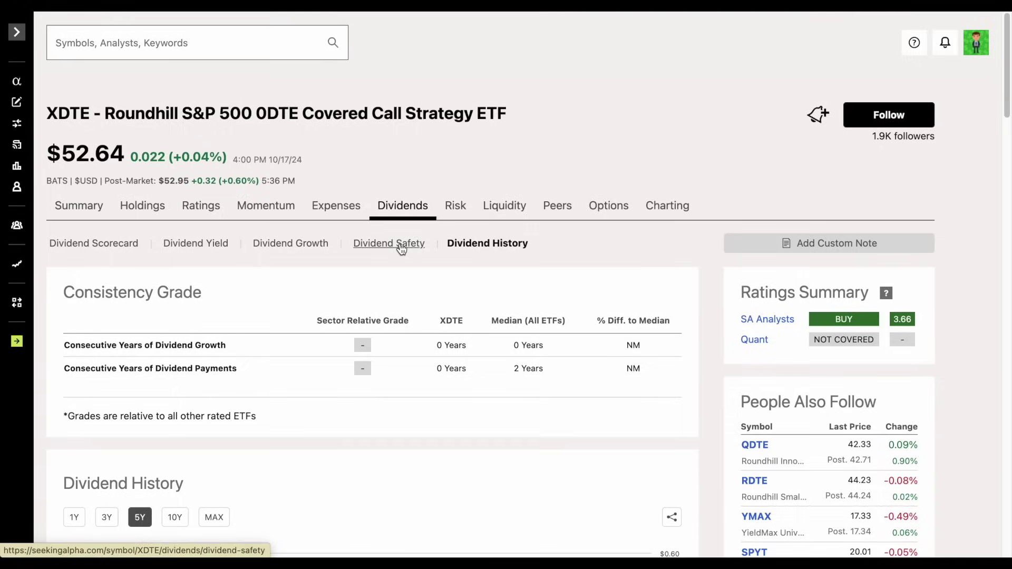
Inspect the chart's weekly payout bars from April to October 2024
scroll(369, 250, "down", 5)
mouse_move(292, 384)
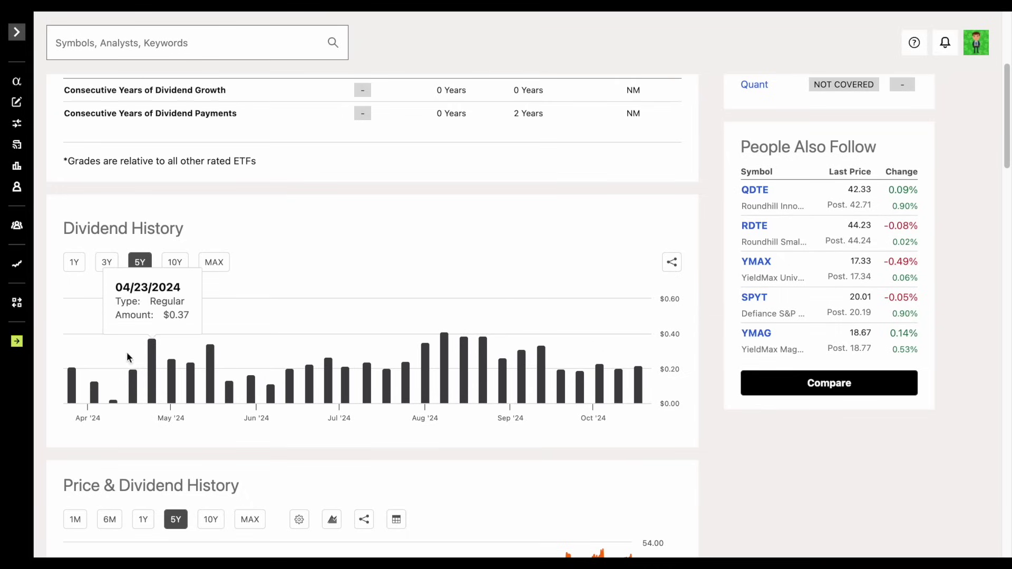
mouse_move(338, 403)
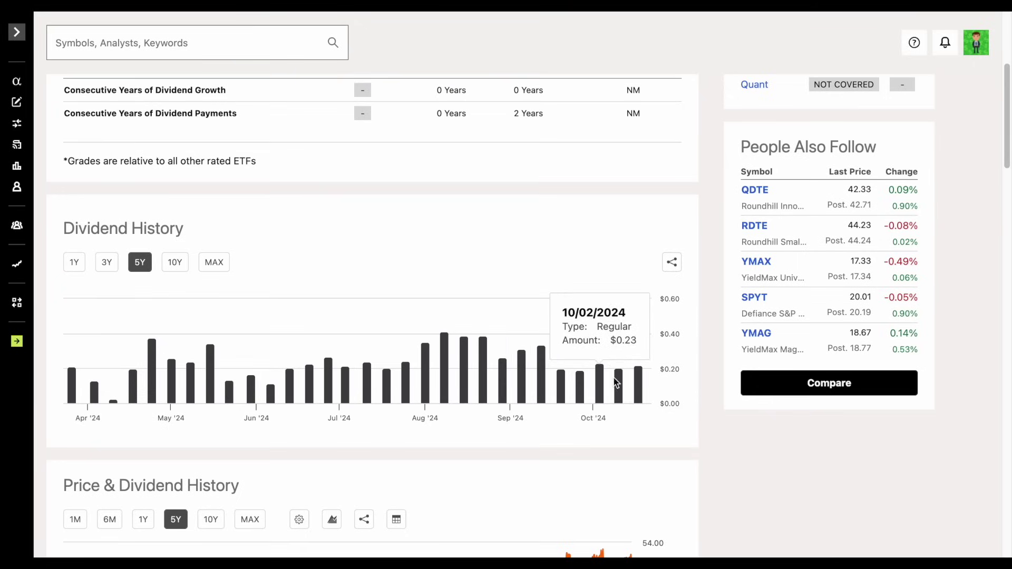
mouse_move(471, 348)
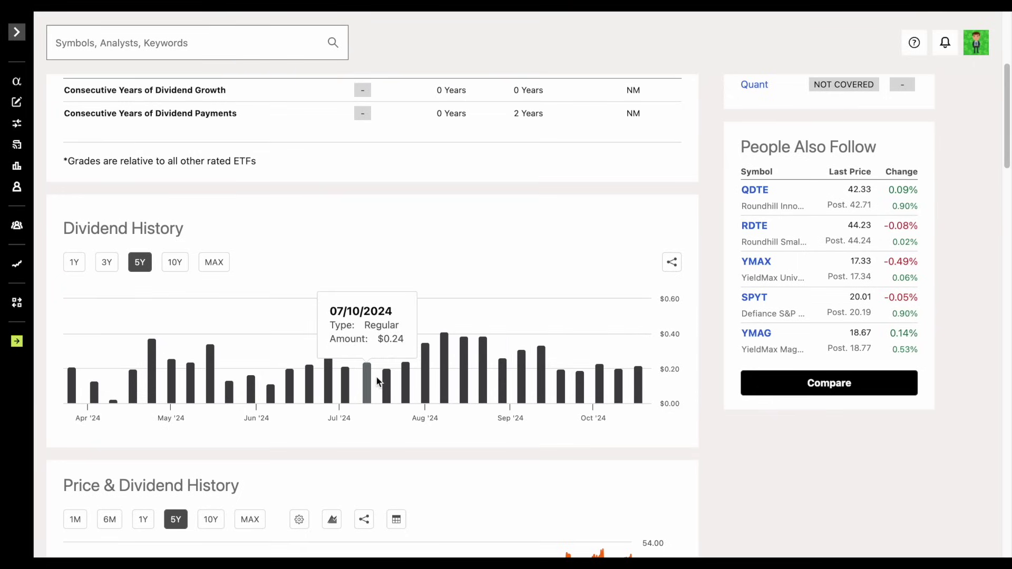
mouse_move(114, 402)
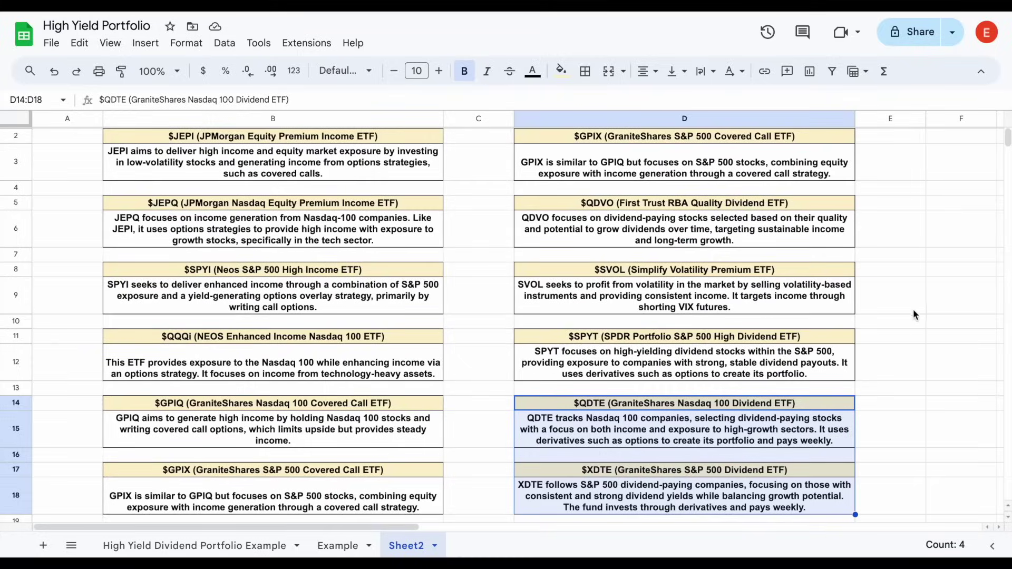
Leave Sheet2 for the Example sheet and point out the Sufficient Dividend Coverage criterion
left_click(915, 306)
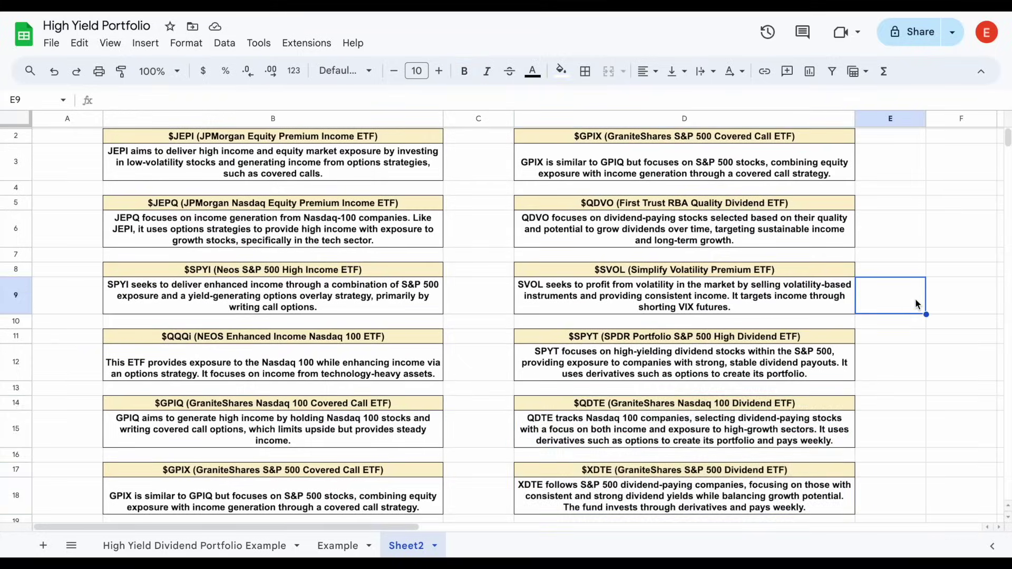
key("ctrl+shift+Page_Up")
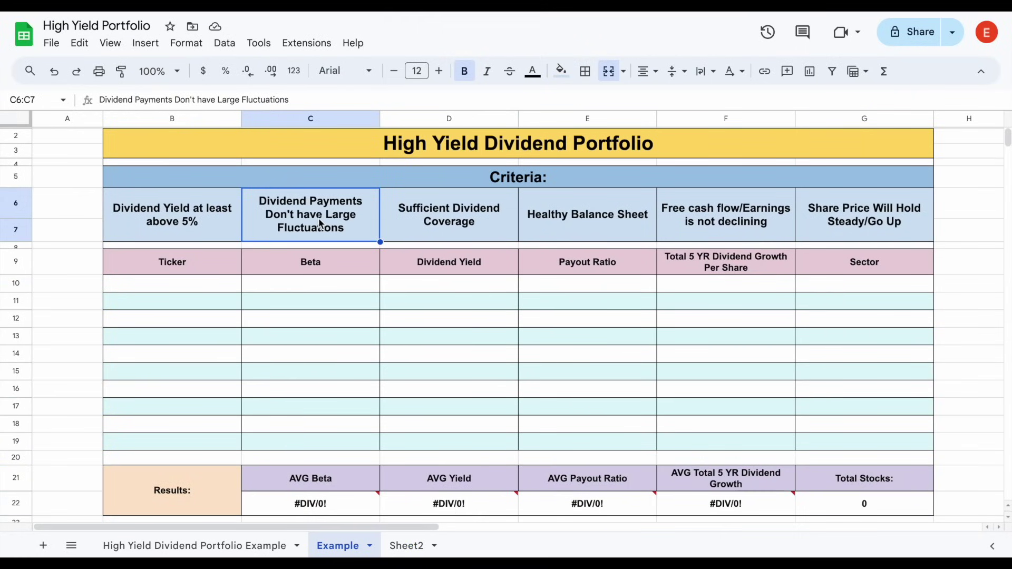
left_click(489, 233)
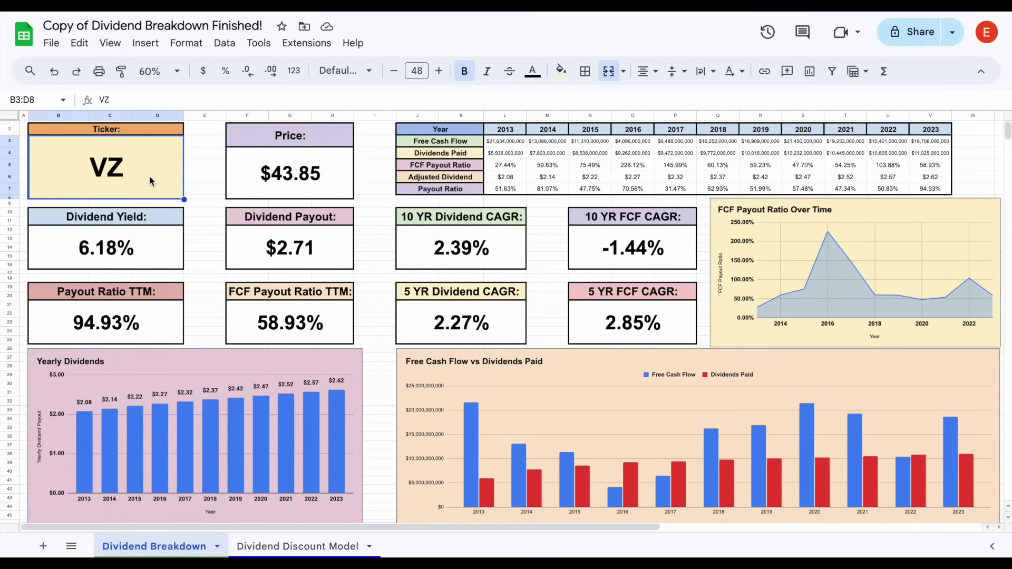
Select the Free Cash Flow vs Dividends Paid chart in the VZ Dividend Breakdown file
left_click(957, 430)
mouse_move(956, 430)
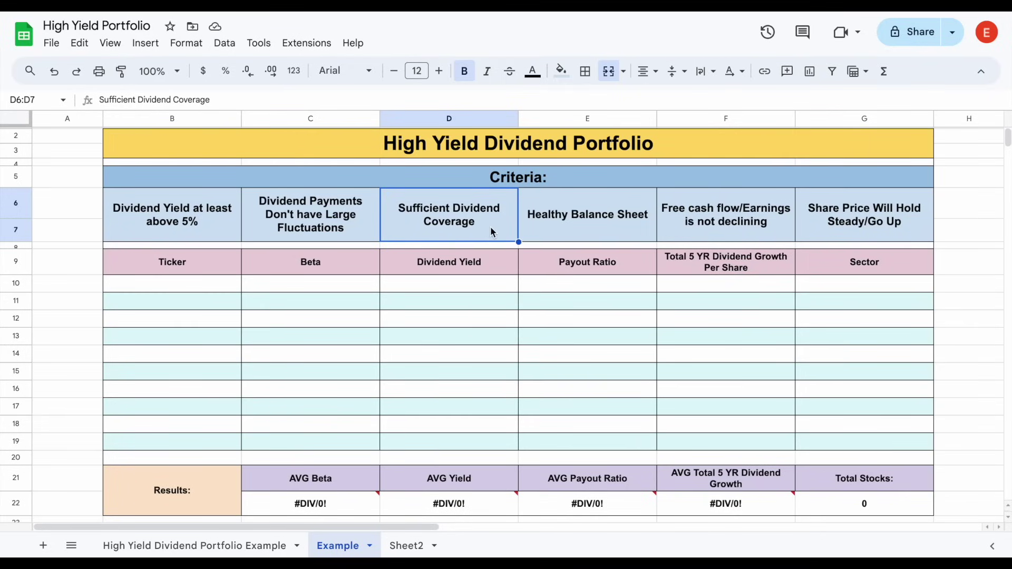
Point out the Healthy Balance Sheet, Dividend Coverage, free cash flow and Share Price criteria
left_click(564, 234)
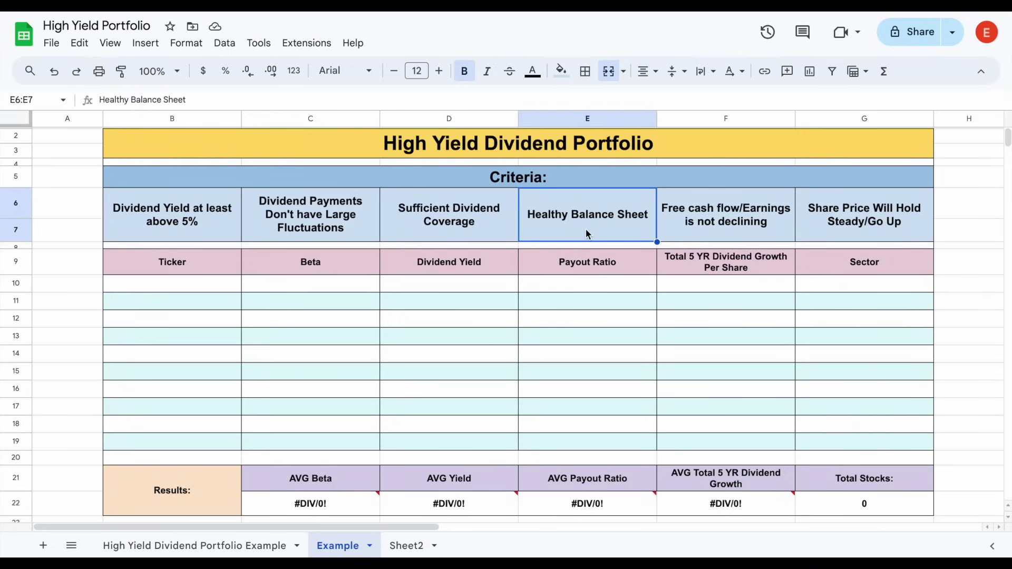
left_click(739, 234)
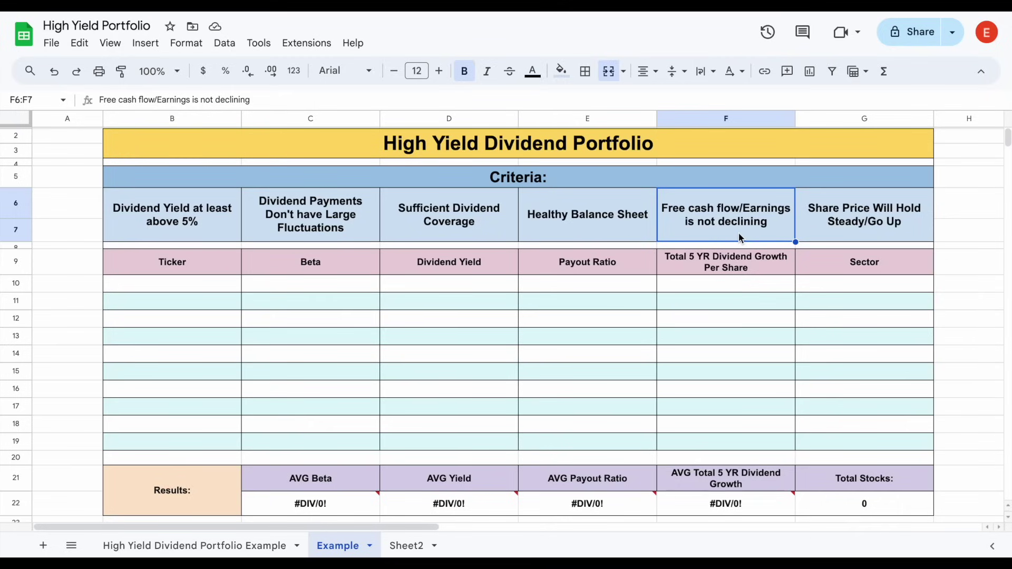
left_click(491, 236)
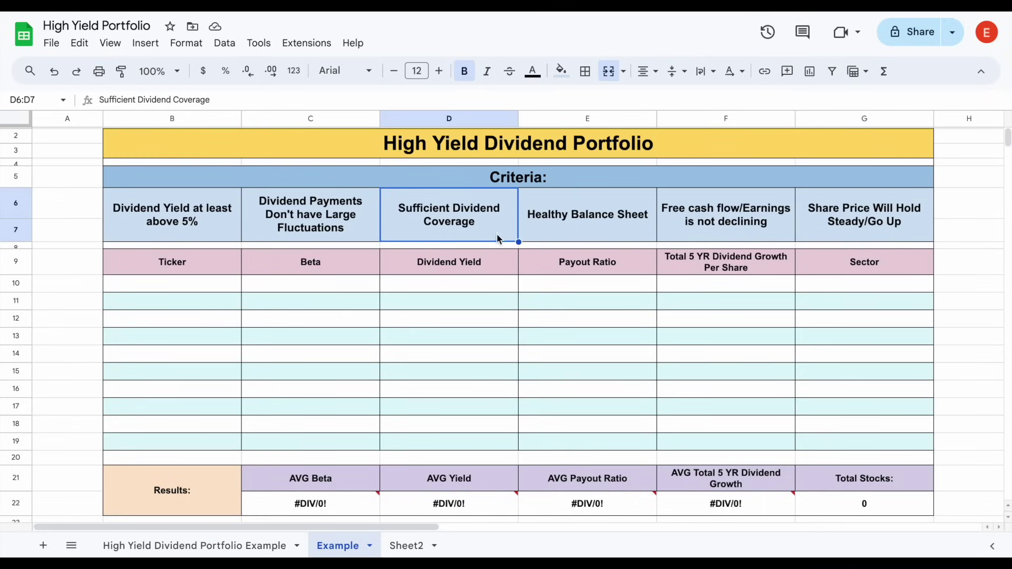
left_click(743, 237)
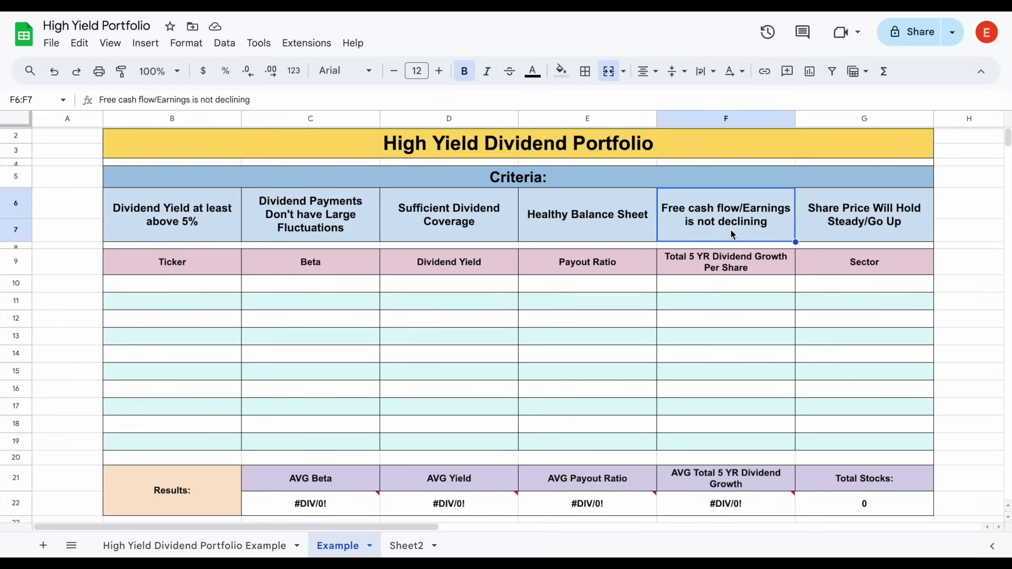
left_click(864, 229)
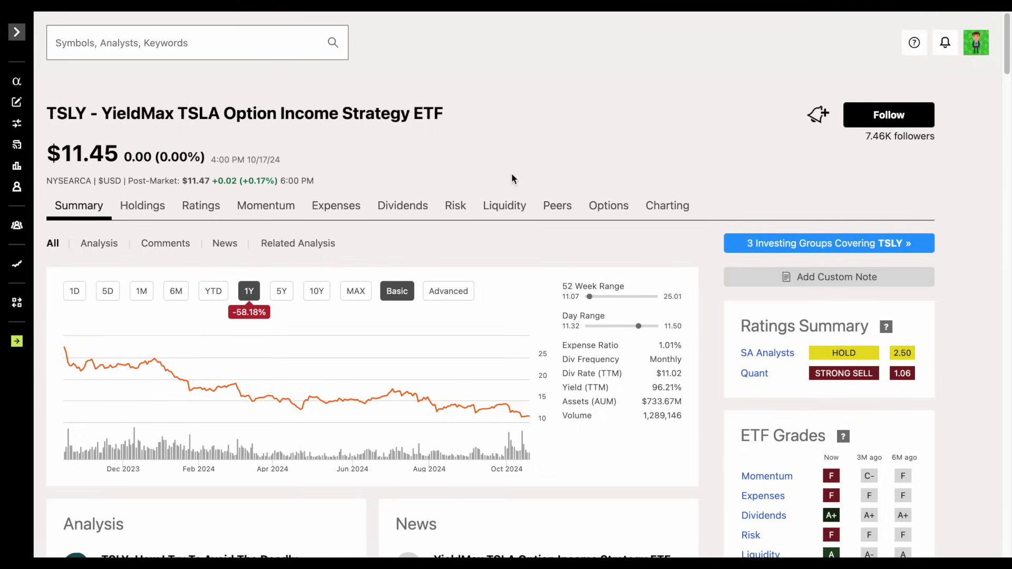
scroll(400, 152, "down", 3)
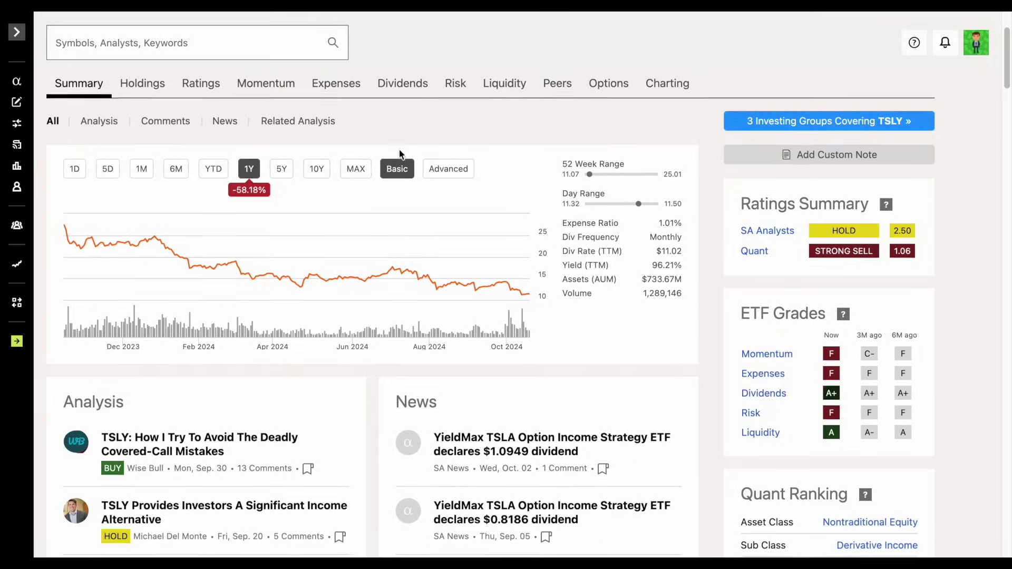
scroll(399, 154, "up", 3)
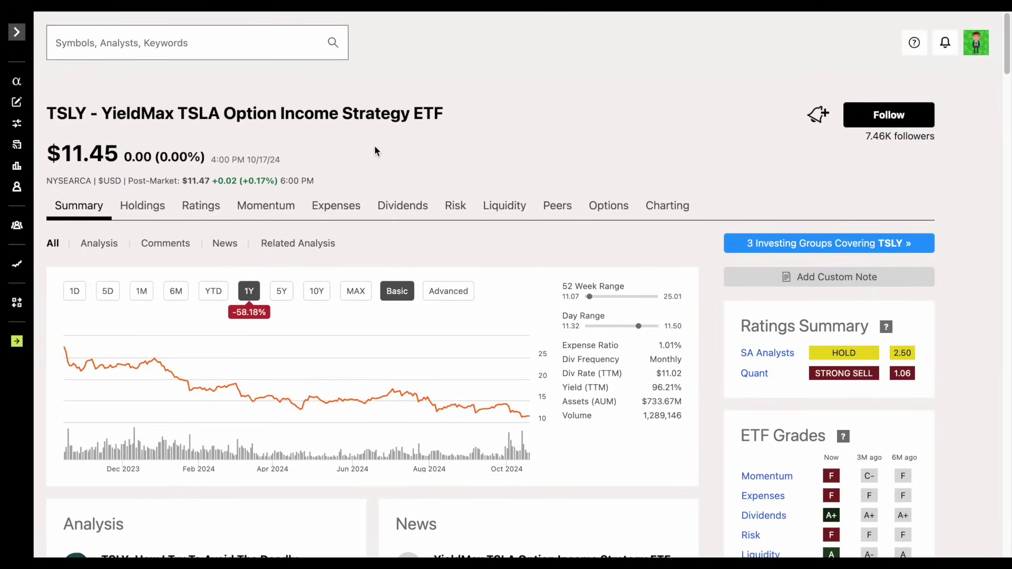